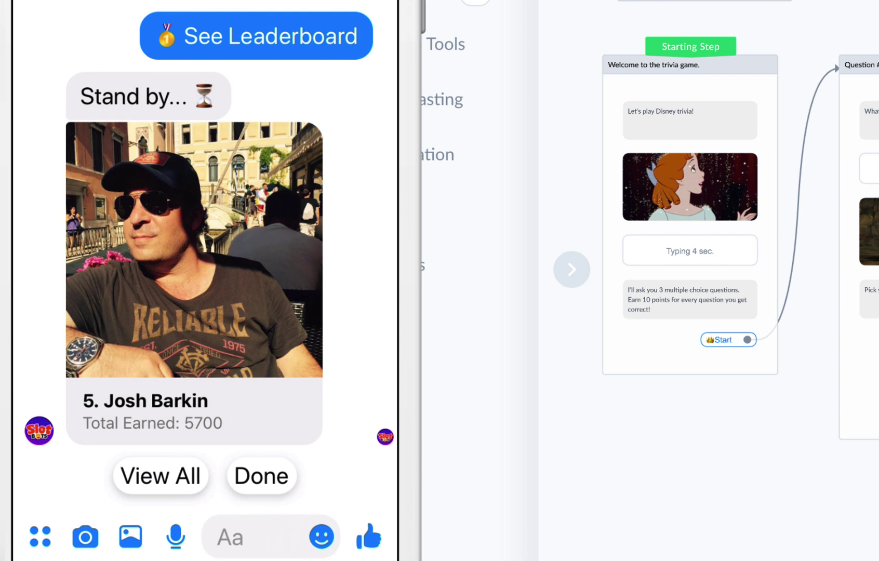
# - Request View All and browse the nine ranked players through to the More Results card
pyautogui.click(160, 476)
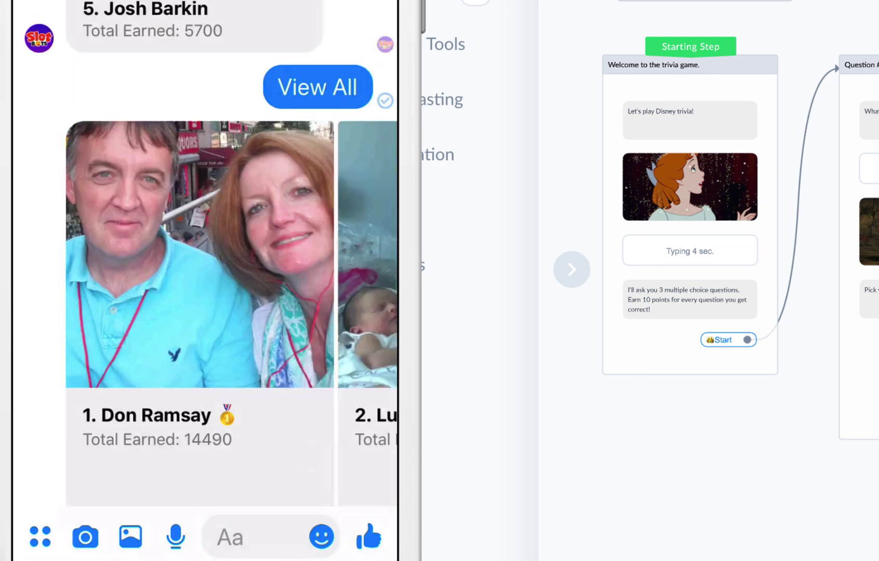
pyautogui.hscroll(5, 205, 242)
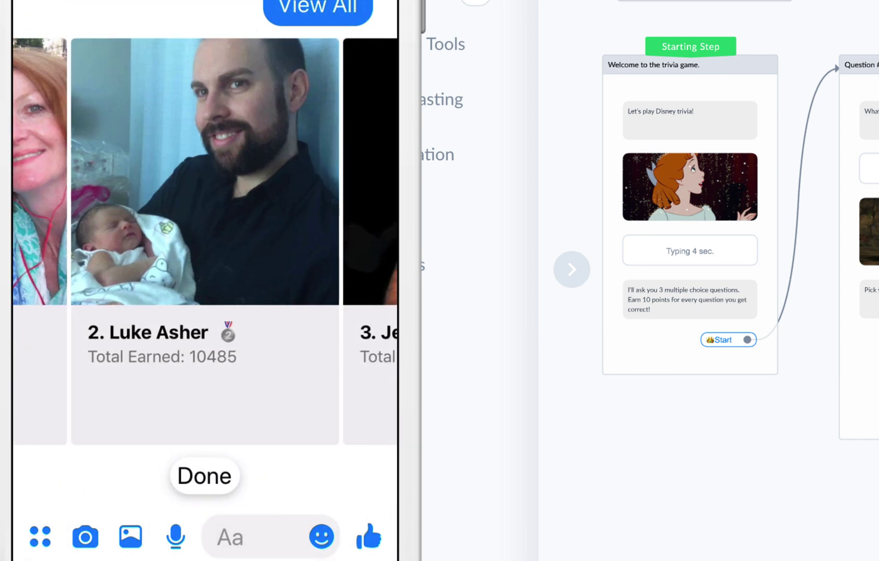
pyautogui.hscroll(-5, 205, 242)
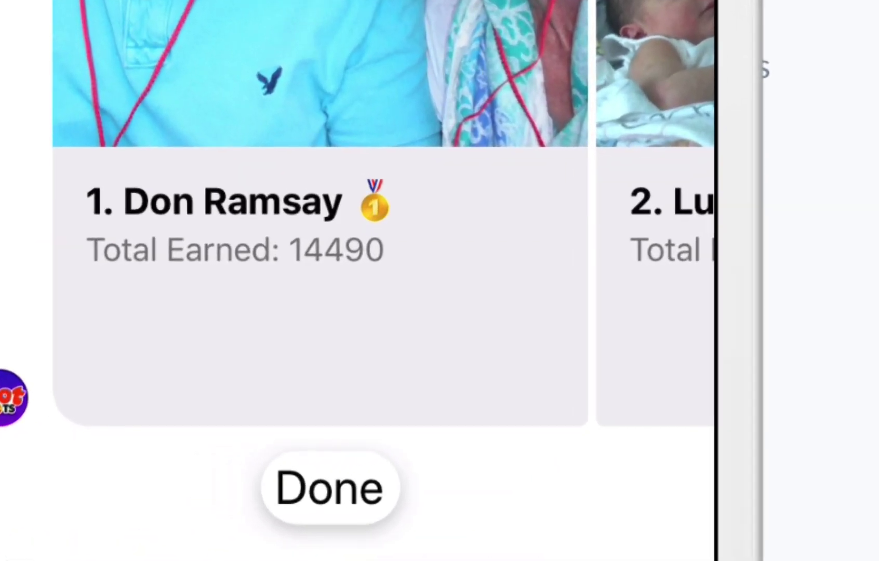
pyautogui.hscroll(5, 357, 213)
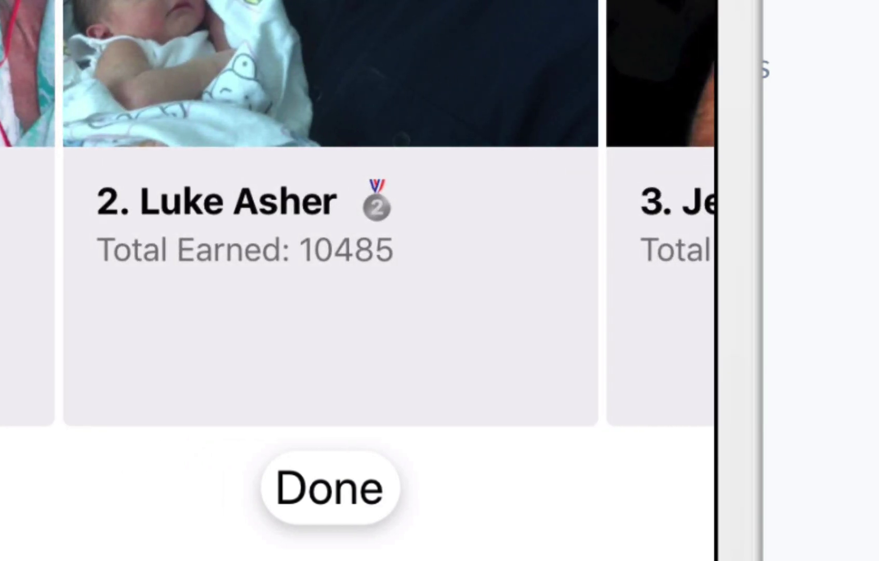
pyautogui.hscroll(5, 357, 213)
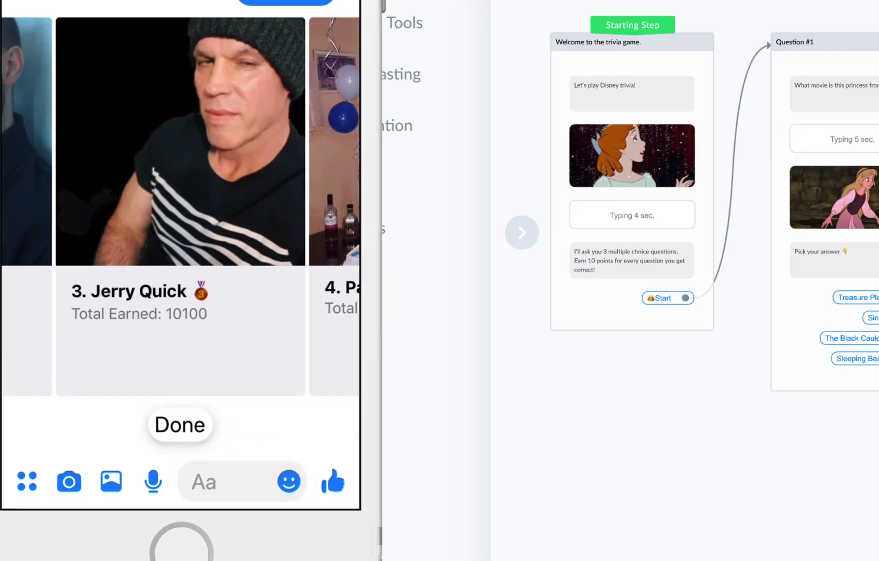
pyautogui.hscroll(5, 331, 260)
pyautogui.hscroll(5, 167, 222)
pyautogui.hscroll(-15, 167, 223)
pyautogui.hscroll(-5, 168, 222)
pyautogui.hscroll(10, 167, 222)
pyautogui.hscroll(15, 167, 222)
pyautogui.hscroll(15, 167, 222)
pyautogui.hscroll(5, 167, 222)
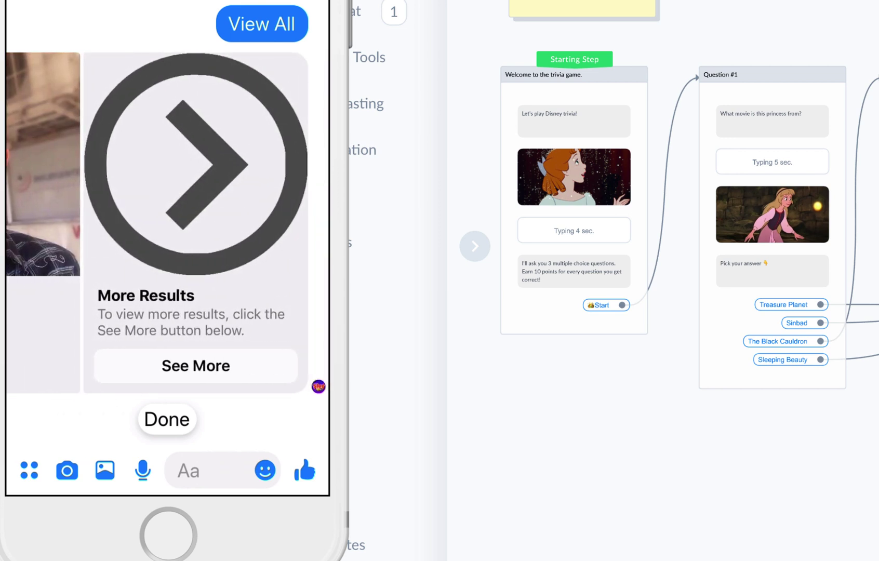
# - Load the next leaderboard page with See More and browse ranks 10 through 18
pyautogui.click(196, 366)
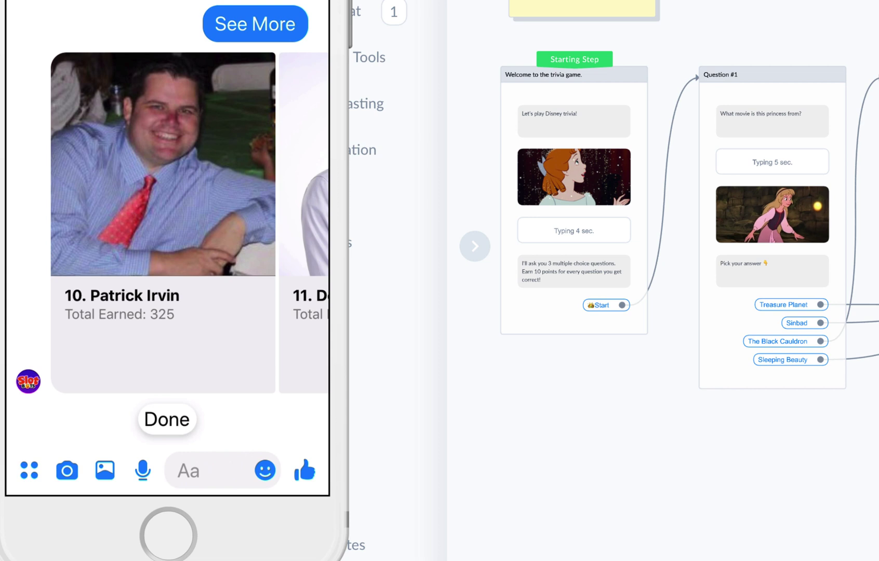
pyautogui.hscroll(3, 167, 222)
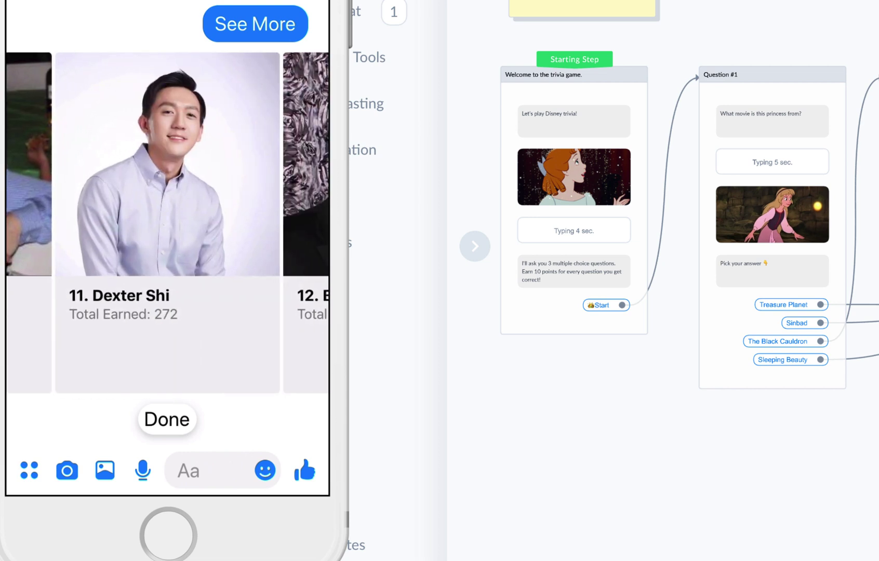
pyautogui.hscroll(6, 167, 222)
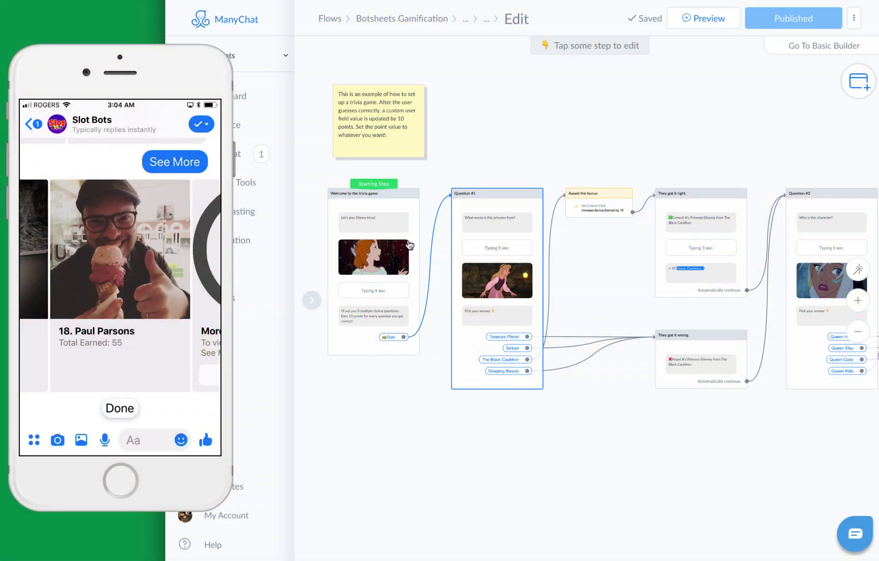
# - Send a fresh flow preview to Messenger and inspect the Award the bonus step
pyautogui.moveTo(386, 266)
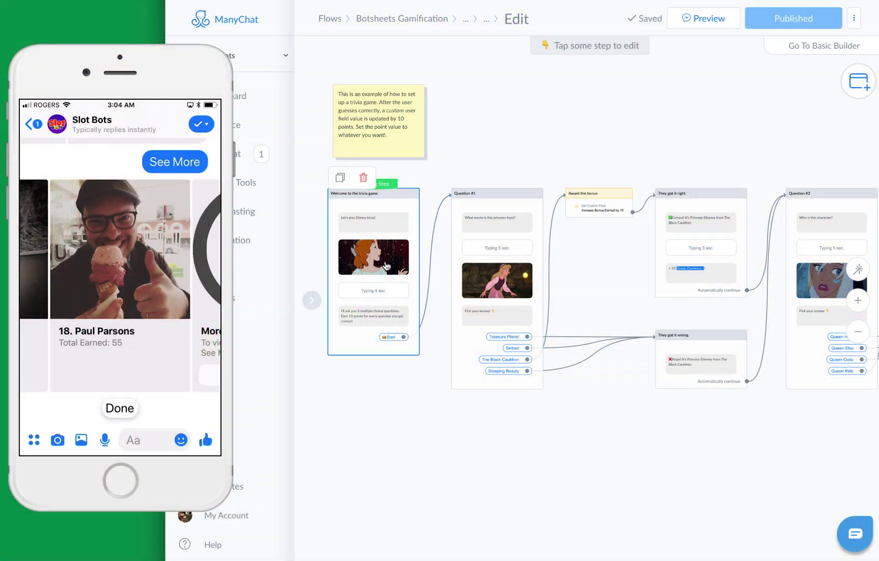
pyautogui.click(704, 20)
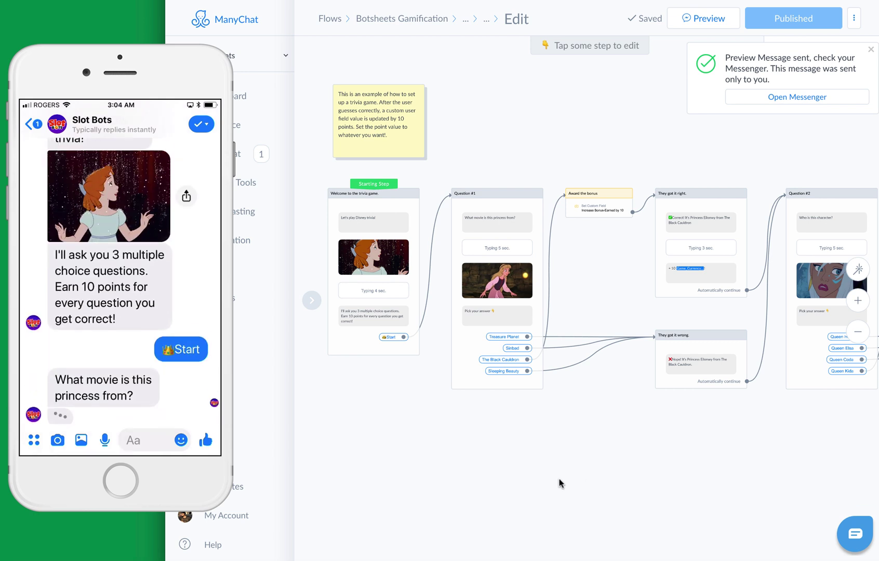
pyautogui.click(608, 212)
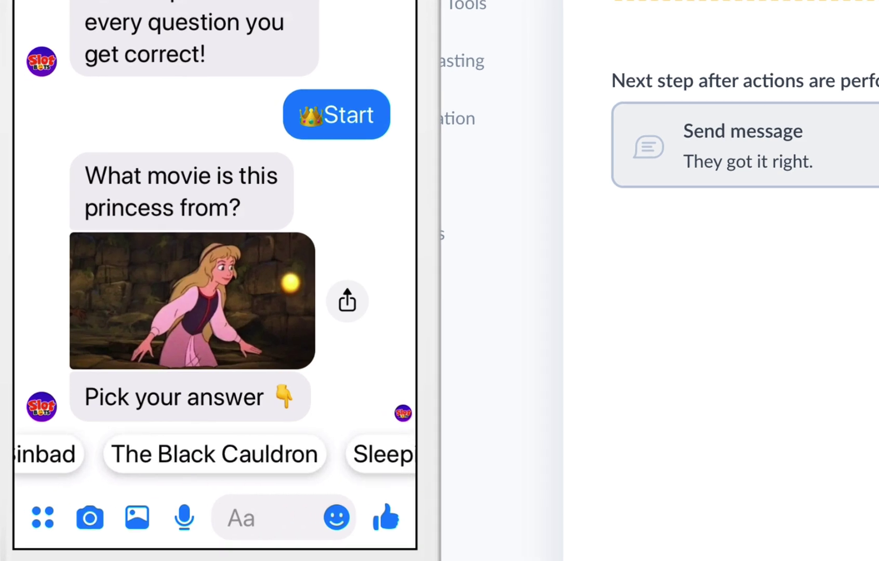
# - Answer The Black Cauldron correctly and recheck the Award the bonus step after question 3
pyautogui.click(214, 454)
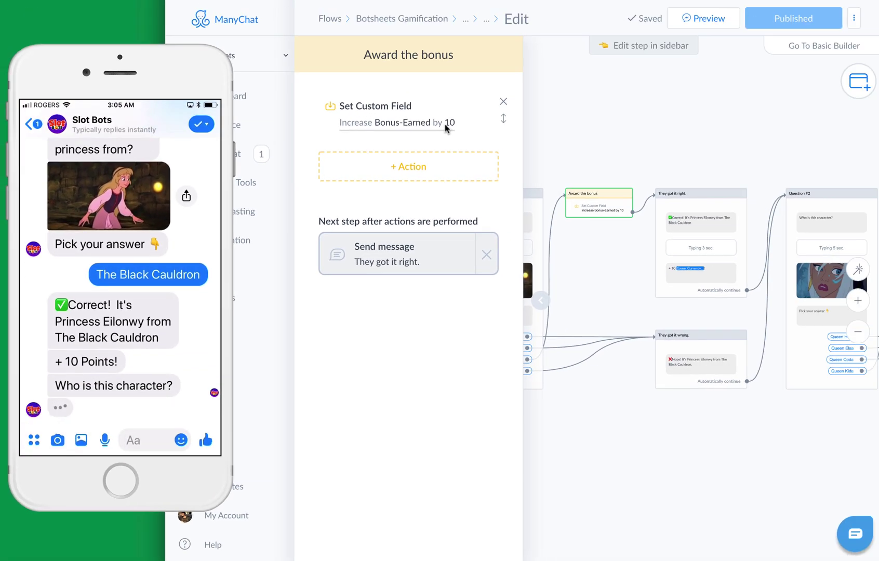
pyautogui.click(675, 153)
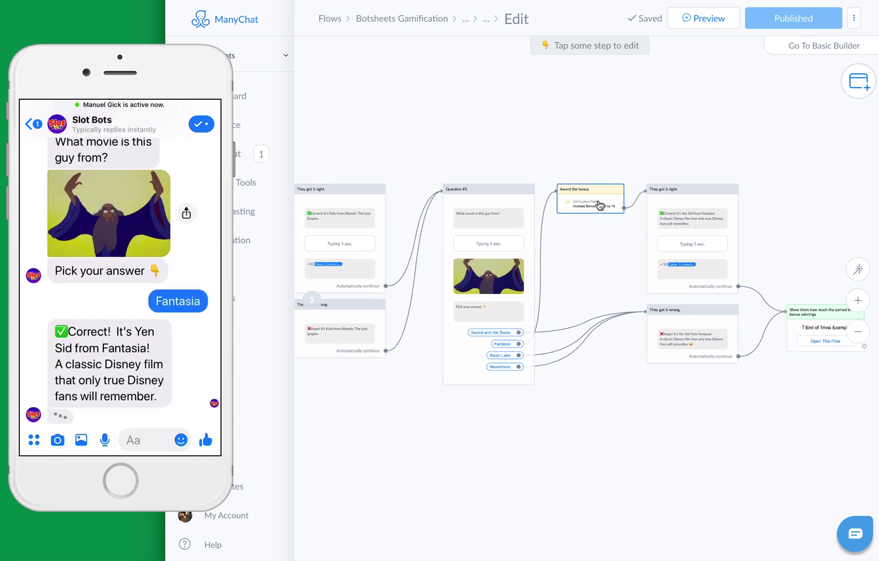
pyautogui.click(599, 203)
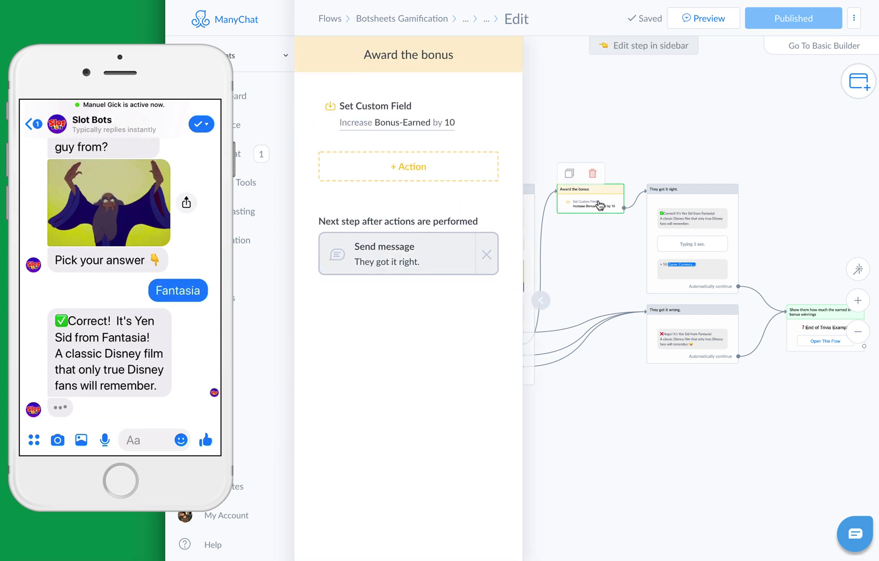
pyautogui.click(729, 144)
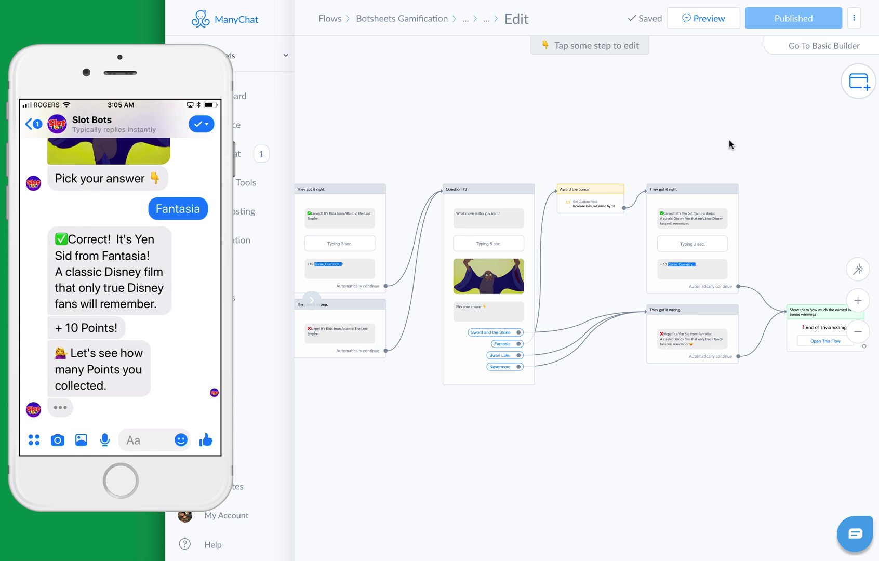
# - Pan the flow canvas to reveal the Send Message and update-stats steps
pyautogui.moveTo(804, 467); pyautogui.dragTo(720, 459)
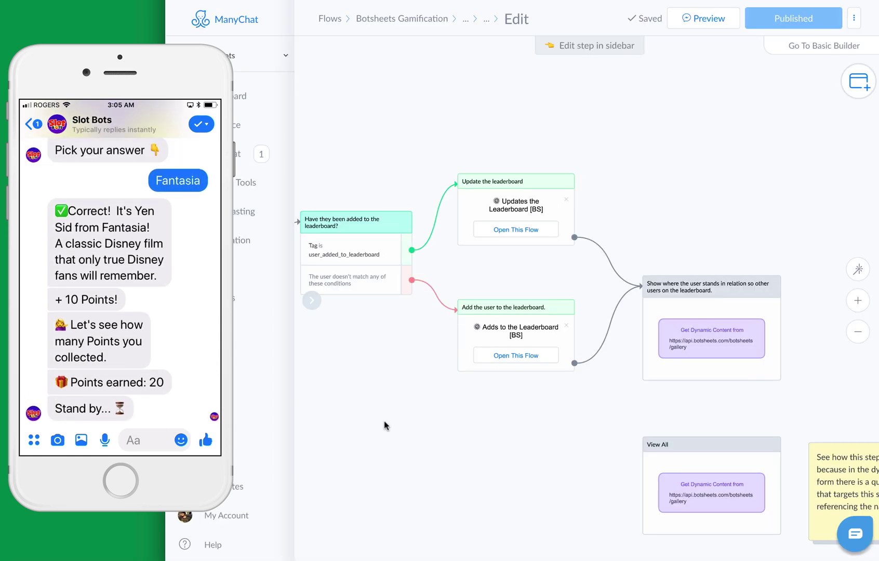
pyautogui.moveTo(385, 424); pyautogui.dragTo(690, 428)
pyautogui.moveTo(442, 408); pyautogui.dragTo(732, 408)
pyautogui.moveTo(470, 403); pyautogui.dragTo(690, 395)
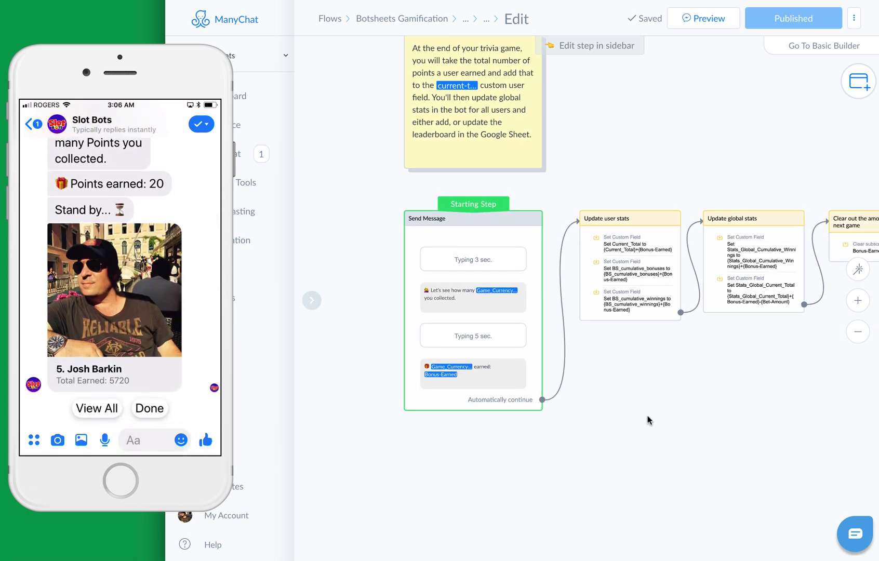
pyautogui.moveTo(514, 319)
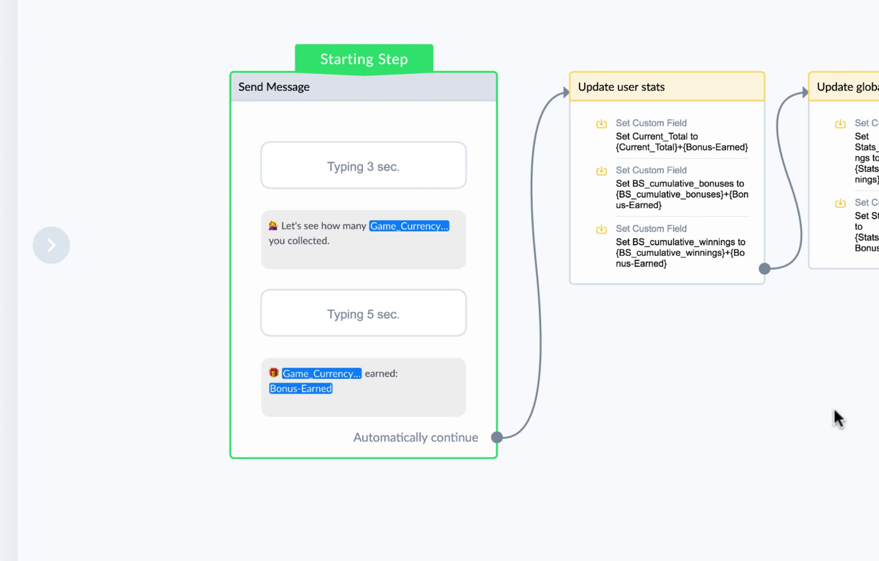
# - Bring Update global stats and the leaderboard update and add steps into view
pyautogui.moveTo(835, 409); pyautogui.dragTo(649, 423)
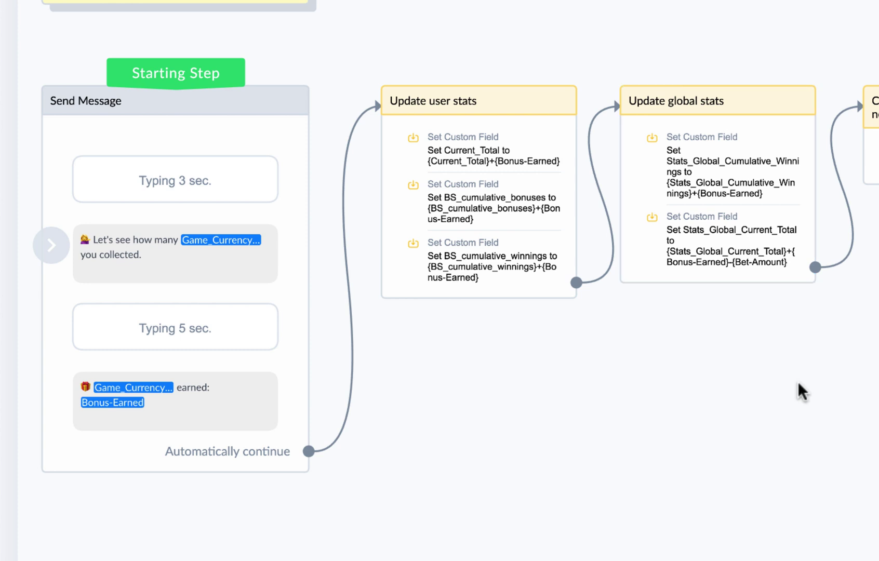
pyautogui.hscroll(10, 791, 429)
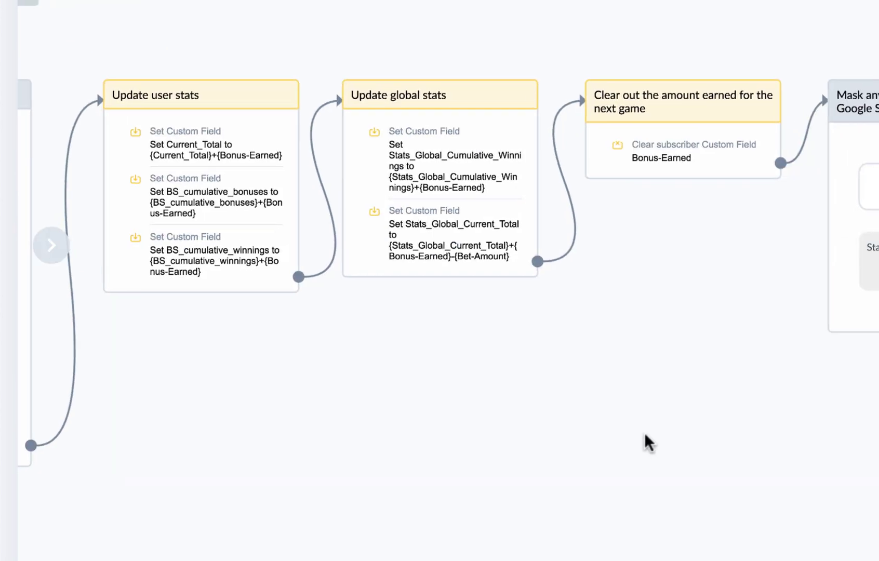
pyautogui.hscroll(8, 711, 494)
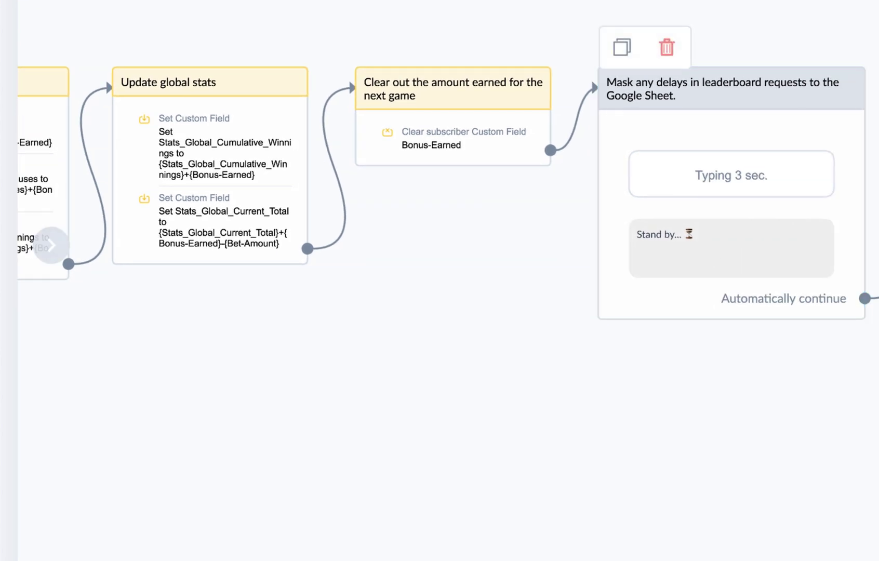
pyautogui.hscroll(15, 494, 448)
pyautogui.moveTo(711, 485); pyautogui.dragTo(579, 477)
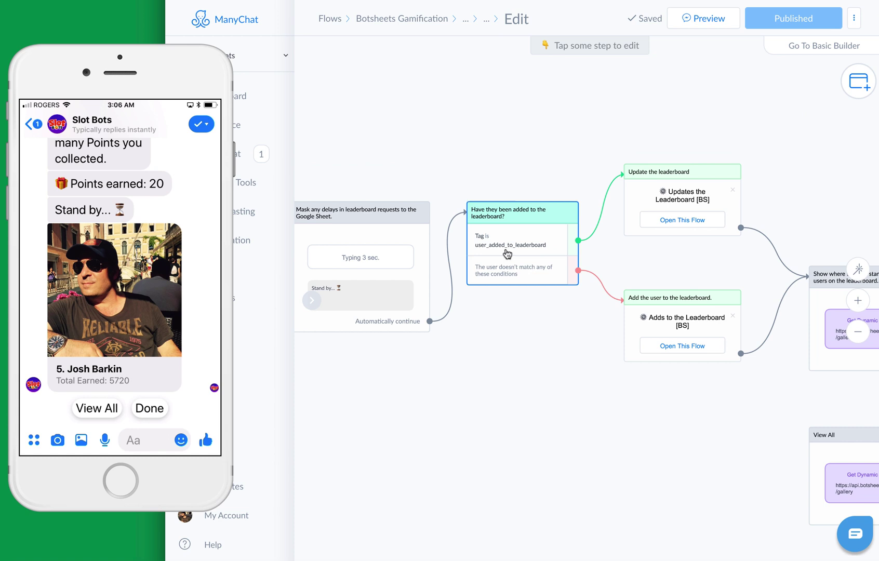
# - Inspect the leaderboard-tag condition, then open the 'Show where the user stands' step
pyautogui.click(525, 282)
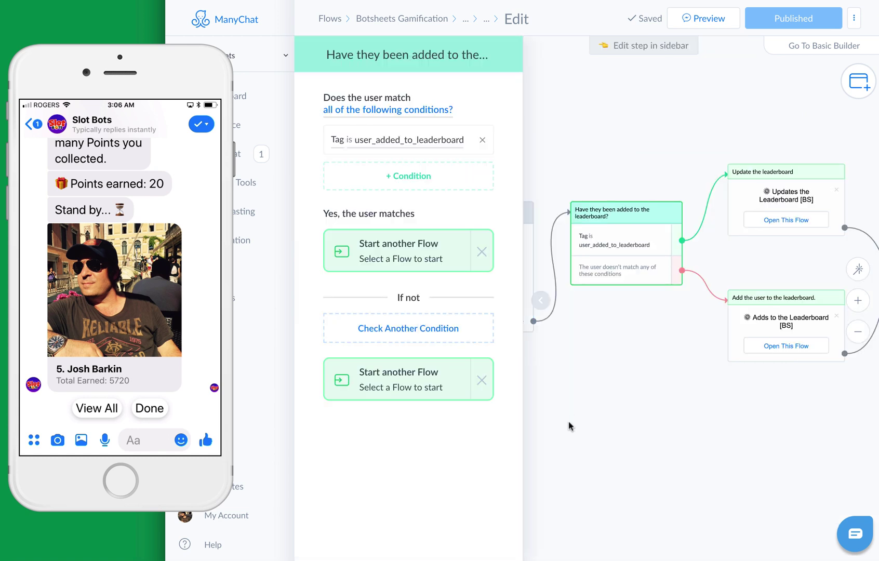
pyautogui.click(662, 434)
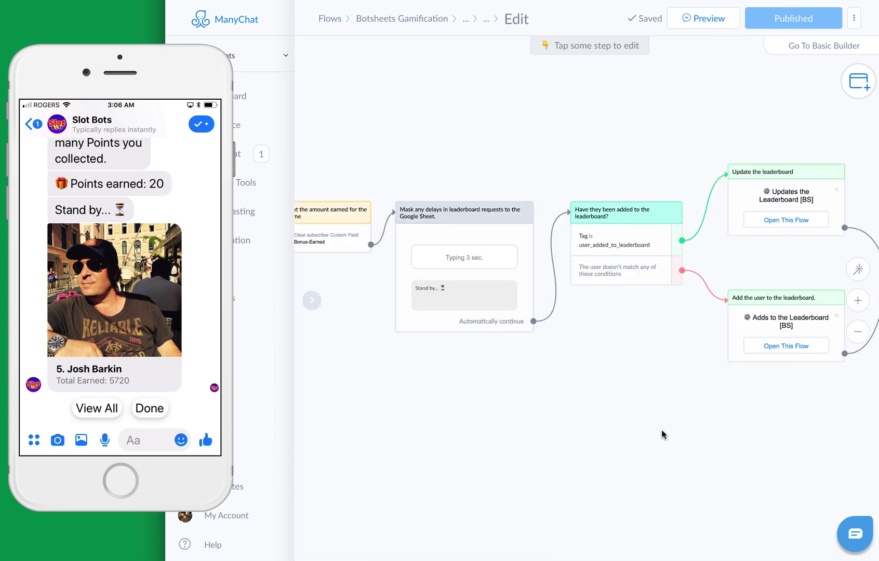
pyautogui.scroll(-1, 736, 438)
pyautogui.moveTo(769, 448); pyautogui.dragTo(649, 451)
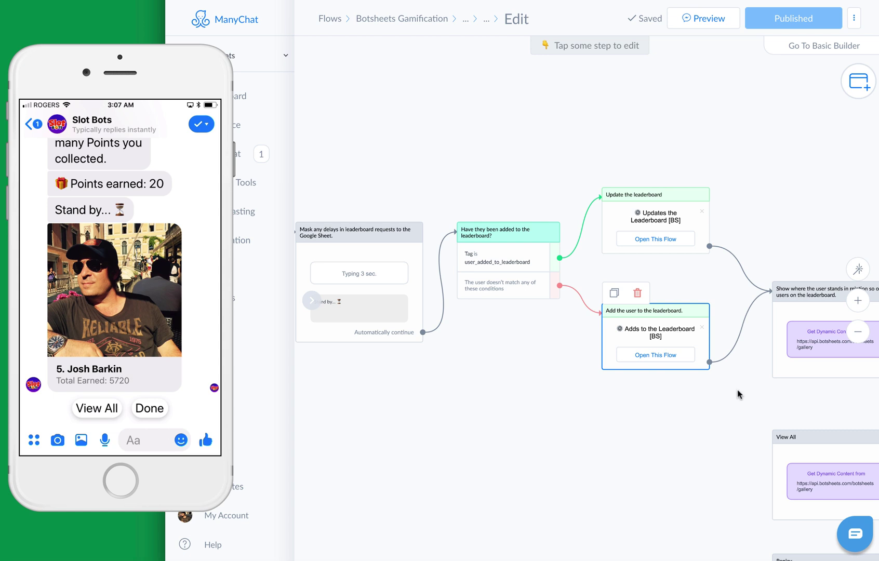
pyautogui.moveTo(752, 447); pyautogui.dragTo(537, 432)
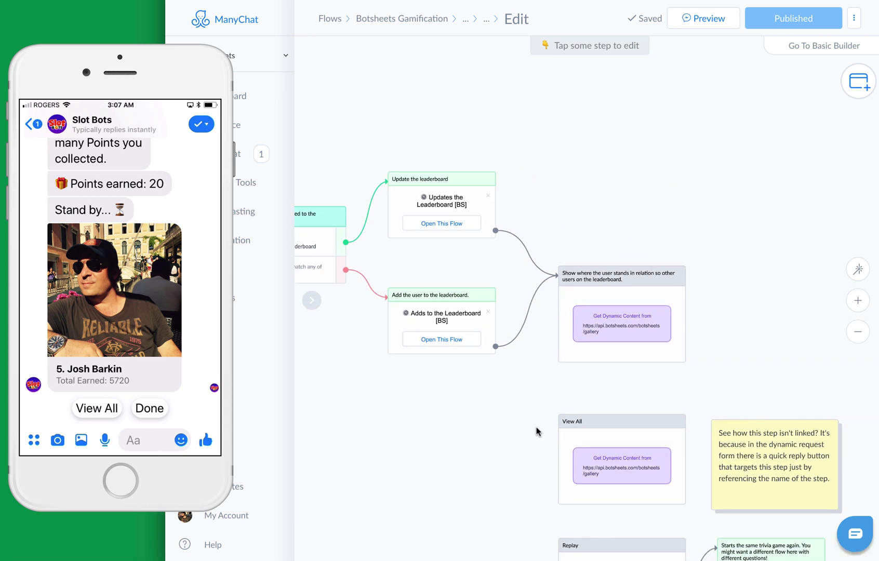
pyautogui.moveTo(629, 331)
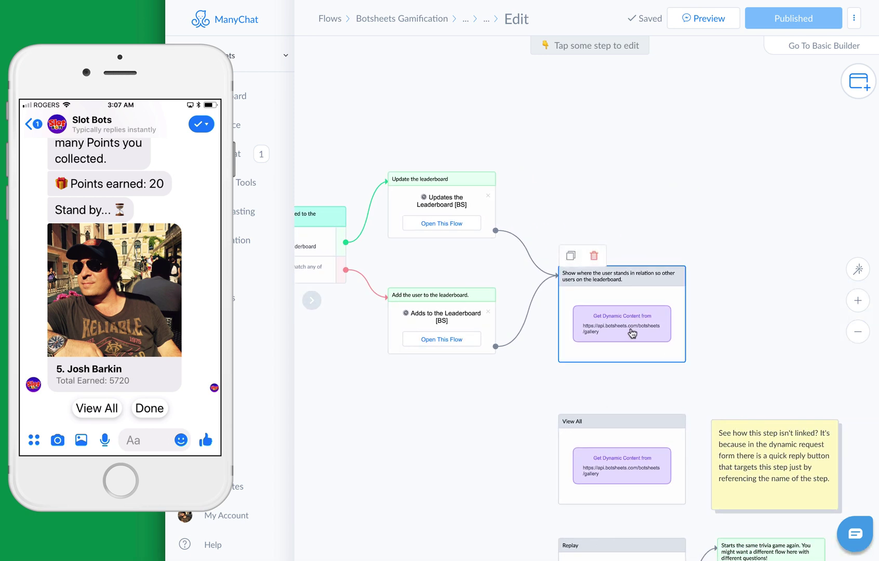
pyautogui.click(632, 333)
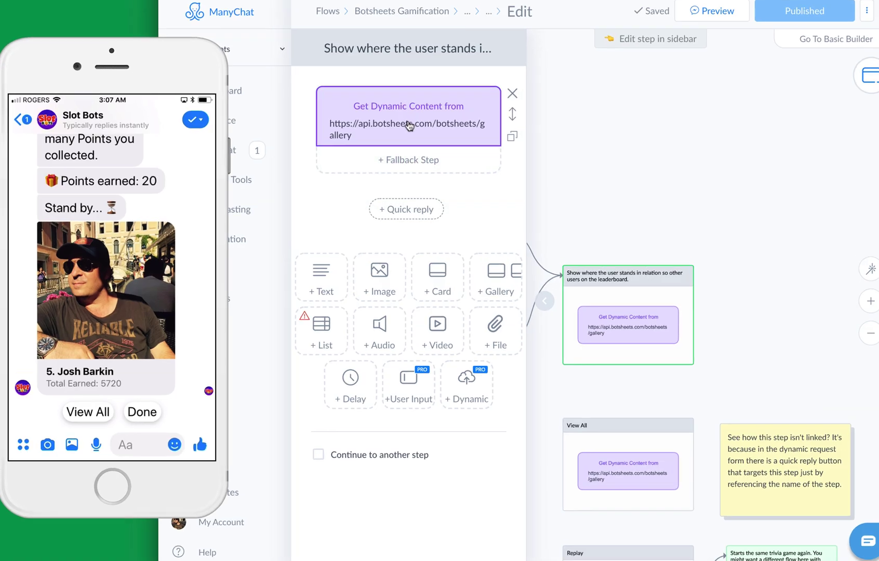
# - Review the Botsheets gallery request headers, then cancel and close the step editor
pyautogui.click(409, 122)
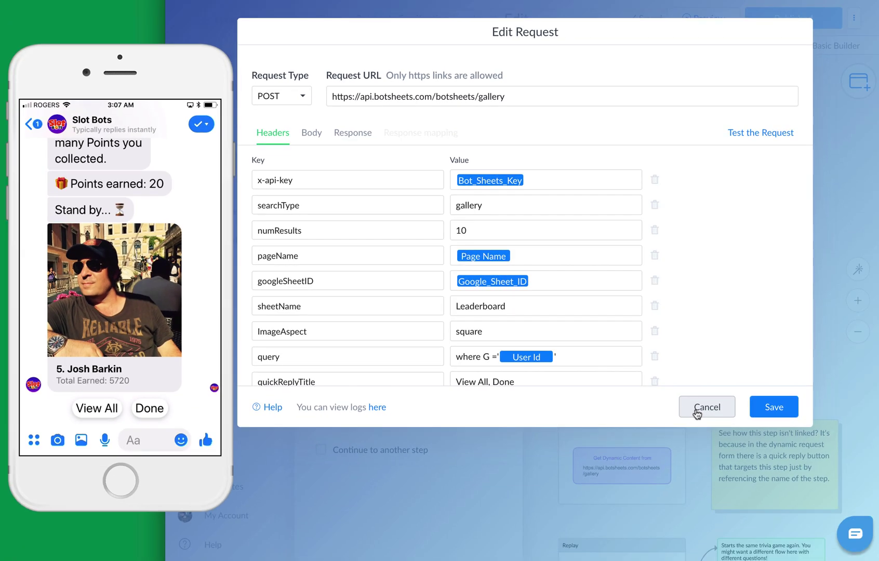
pyautogui.click(703, 411)
pyautogui.click(703, 233)
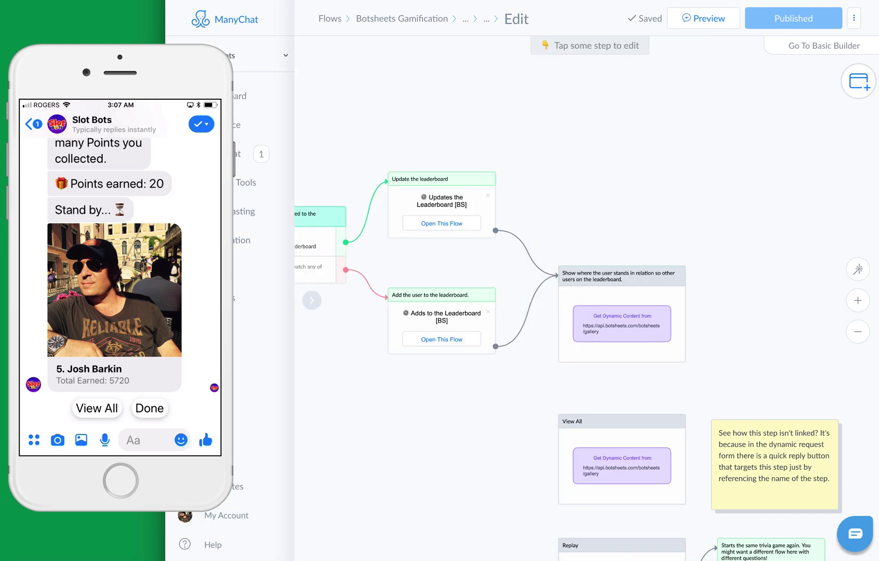
# - In the Leaderboard sheet, inspect row 24's ID, 5720 score, rank and subtitle formulas
pyautogui.press('super+Tab')
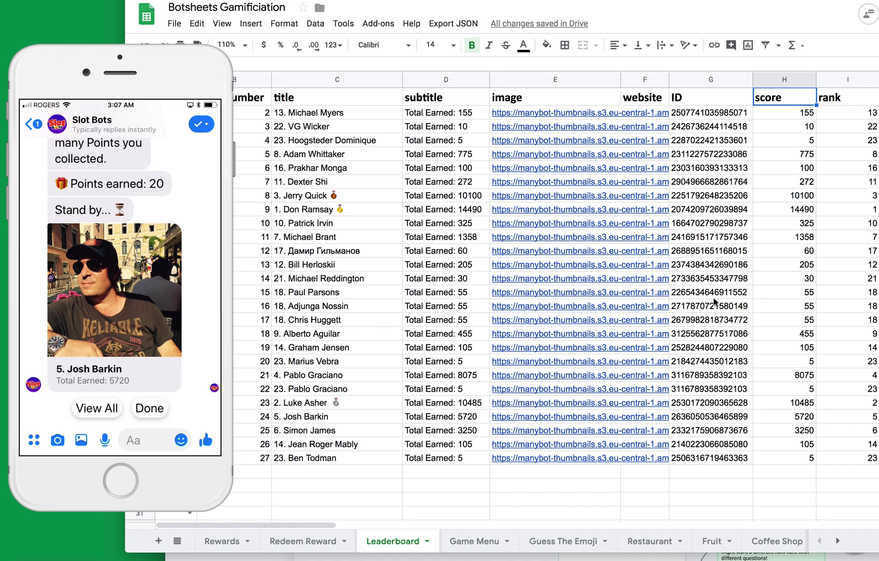
pyautogui.click(289, 418)
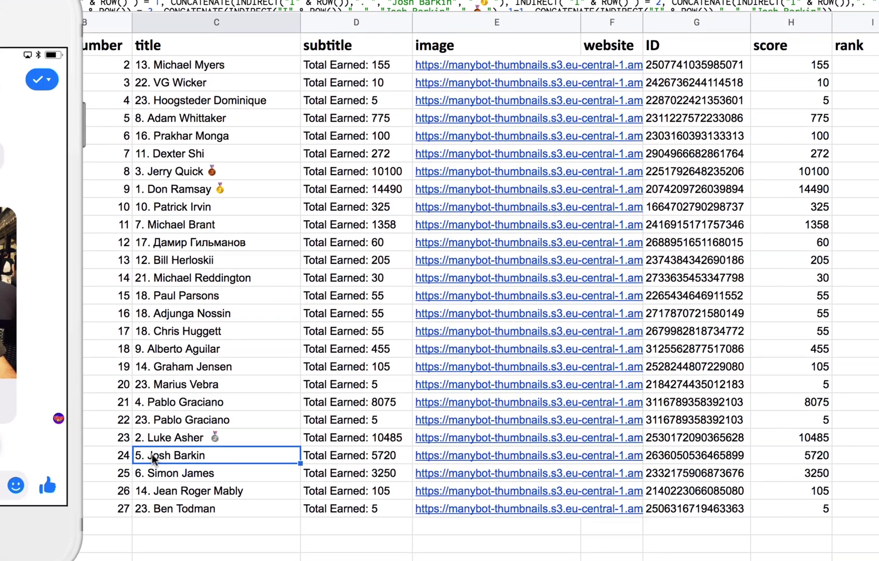
pyautogui.press('Right')
pyautogui.press('Right')
pyautogui.press('Right')
pyautogui.press('Right')
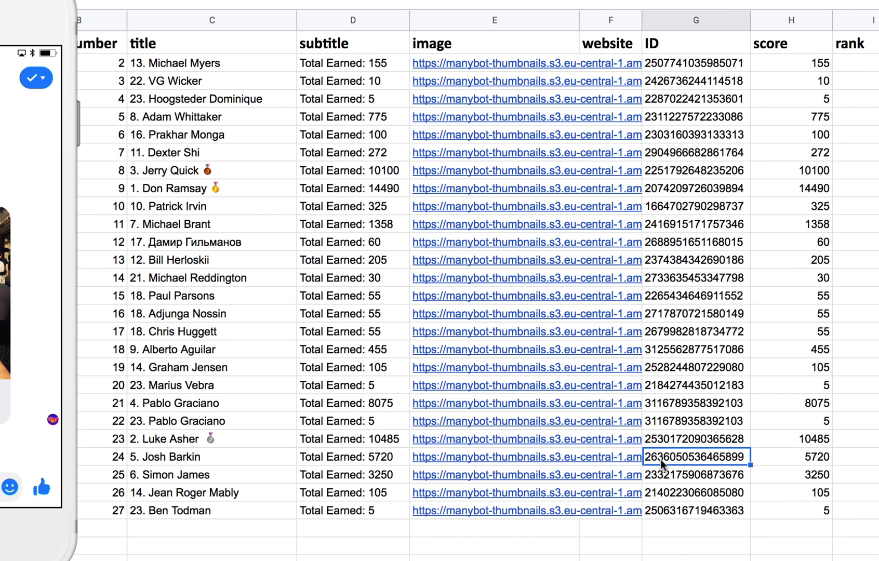
pyautogui.press('Right')
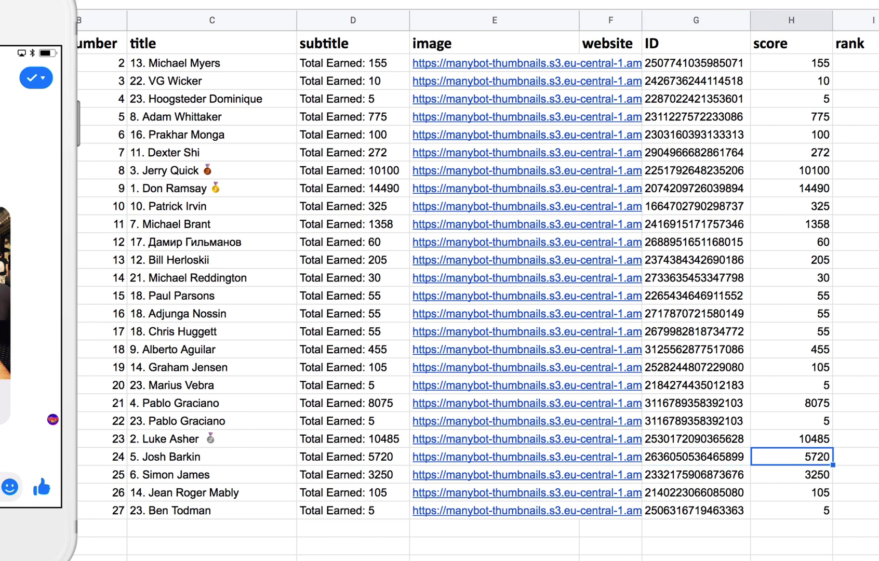
pyautogui.press('Right')
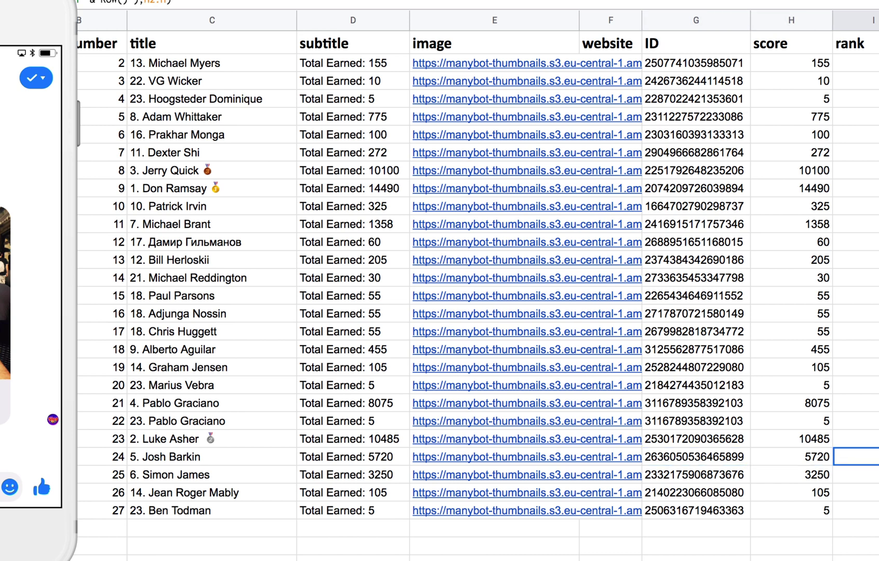
pyautogui.press('Left')
pyautogui.press('Left')
pyautogui.press('Left')
pyautogui.press('Left')
pyautogui.press('Left')
pyautogui.press('Left')
pyautogui.press('Left')
pyautogui.press('Right')
pyautogui.press('Right')
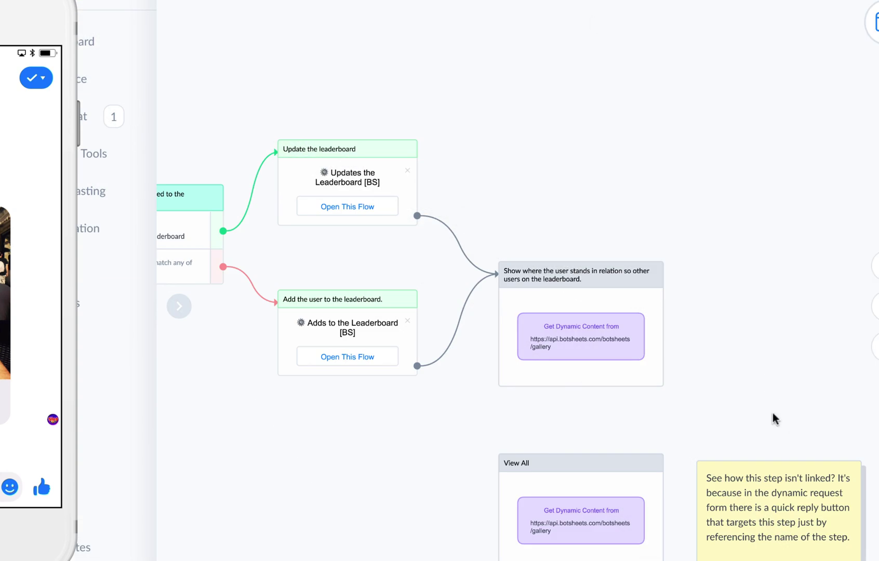
# - Select the 'Show where the user stands' step on the flow canvas
pyautogui.moveTo(533, 510)
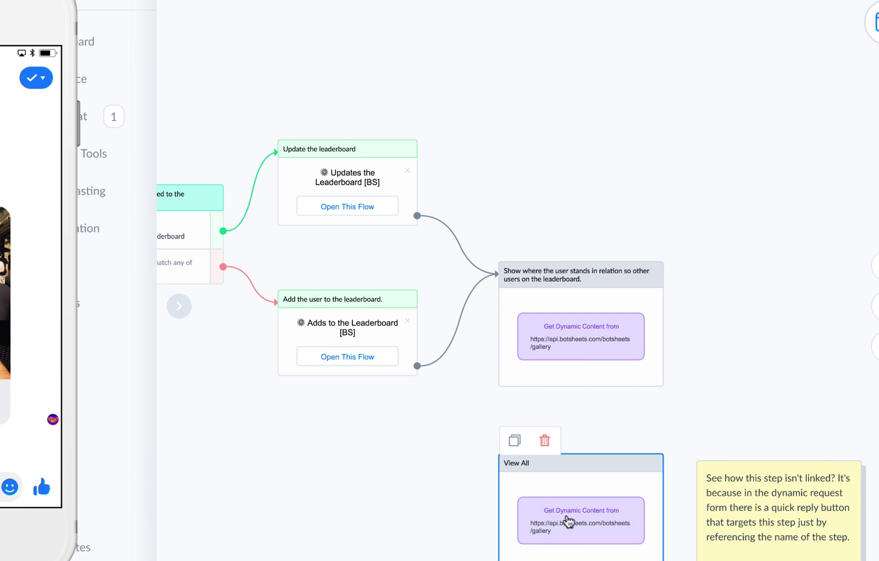
pyautogui.click(583, 357)
# - Check the gallery request's quickReplyTitle 'View All, Done' and quickReplyTarget headers, then cancel
pyautogui.click(326, 92)
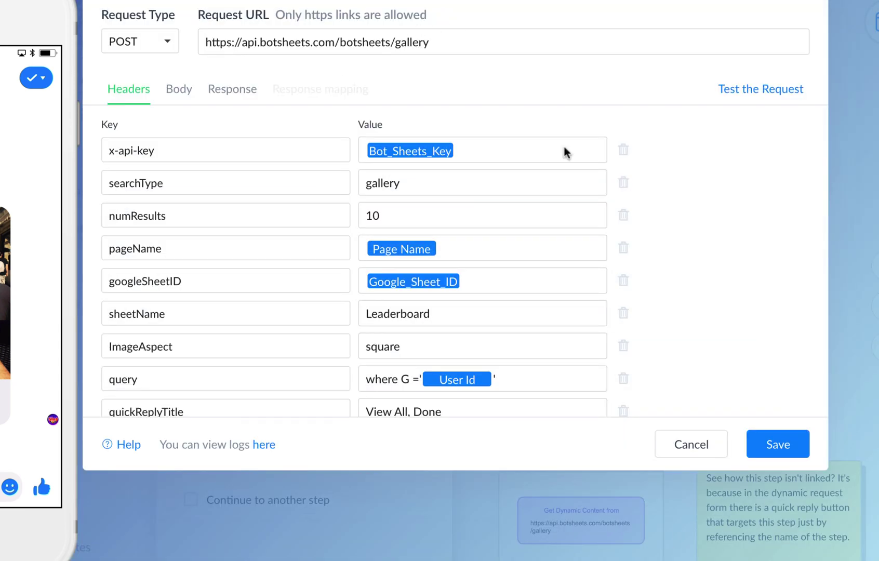
pyautogui.scroll(-3, 289, 345)
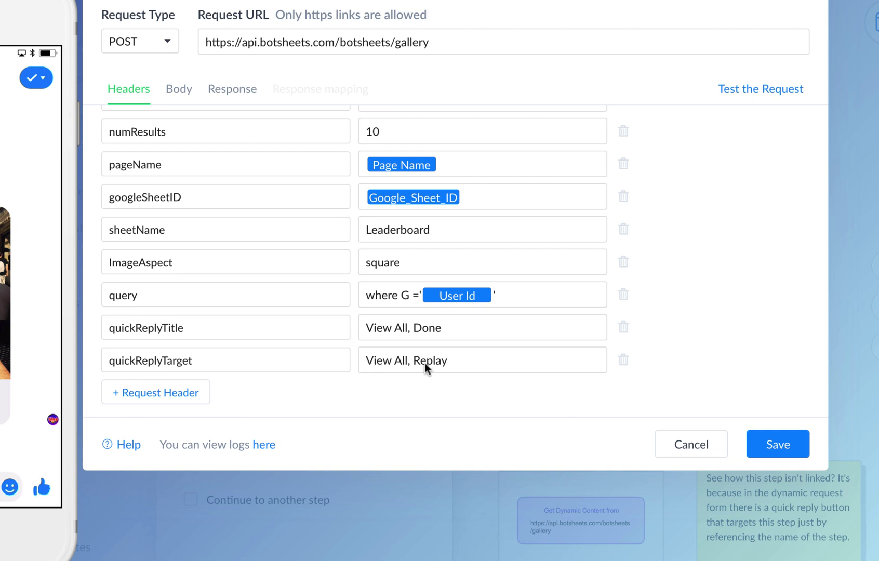
pyautogui.click(682, 453)
pyautogui.scroll(-5, 779, 263)
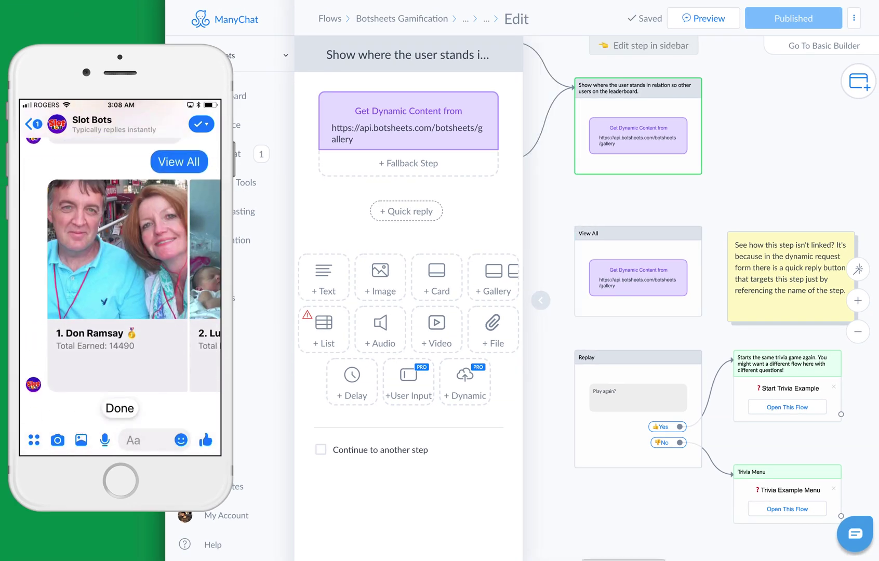
# - Open the View All step's Get Dynamic Content request in the Edit Request dialog
pyautogui.click(643, 282)
pyautogui.click(418, 124)
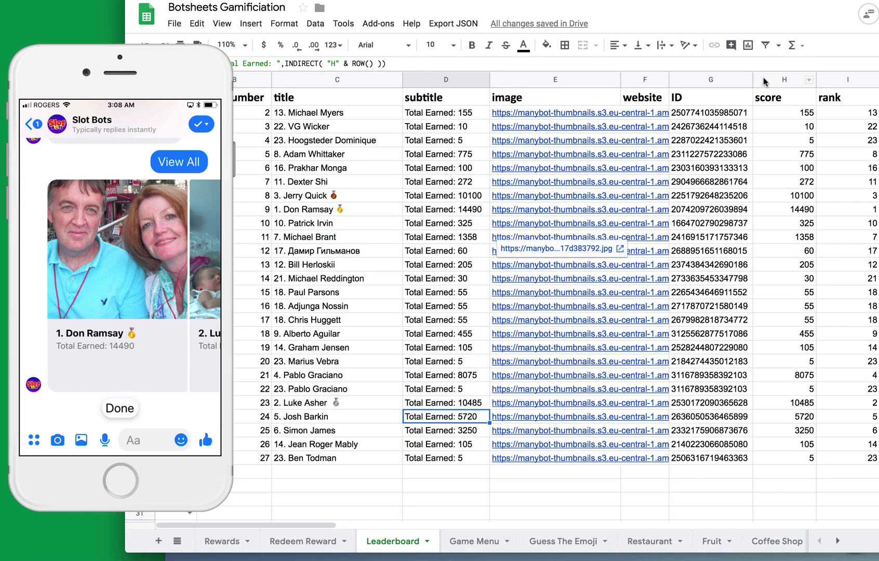
# - Select score column H in the Botsheets Gamification Leaderboard sheet
pyautogui.click(764, 78)
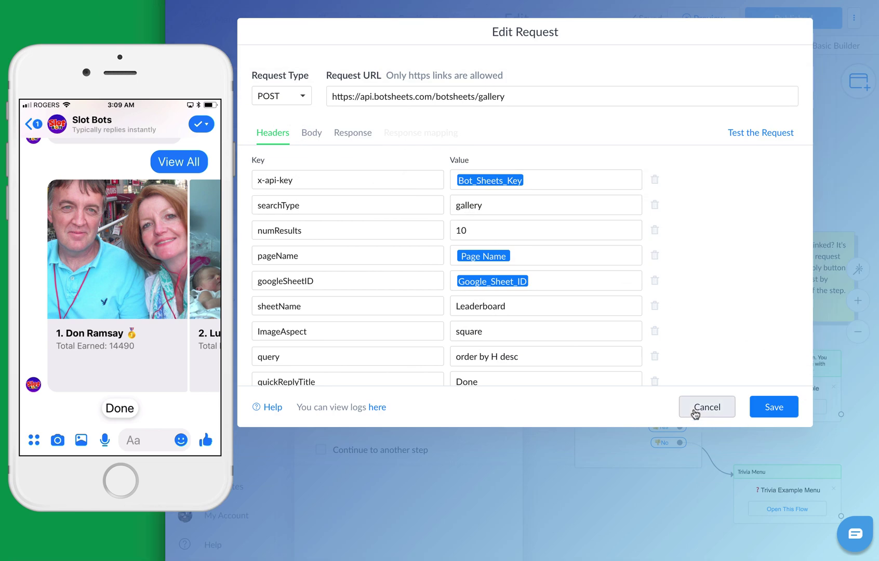
# - Cancel the View All request, close its editor, and pan to the Leaderboard Style 1–3 steps
pyautogui.click(694, 413)
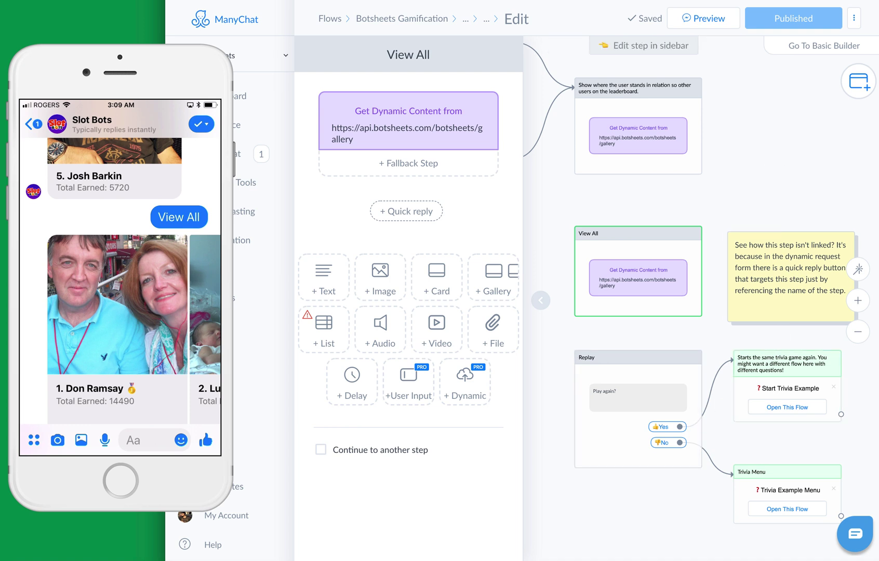
pyautogui.hscroll(-5, 760, 141)
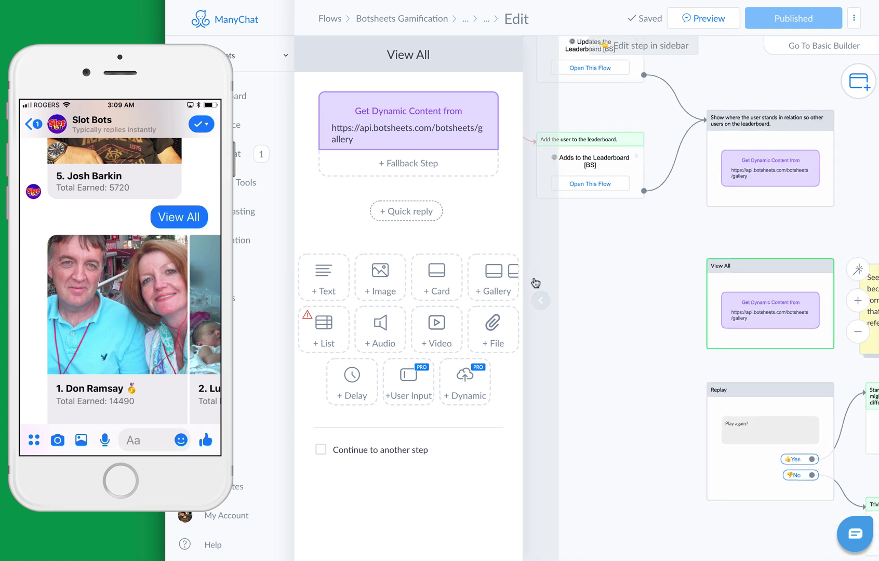
pyautogui.click(540, 300)
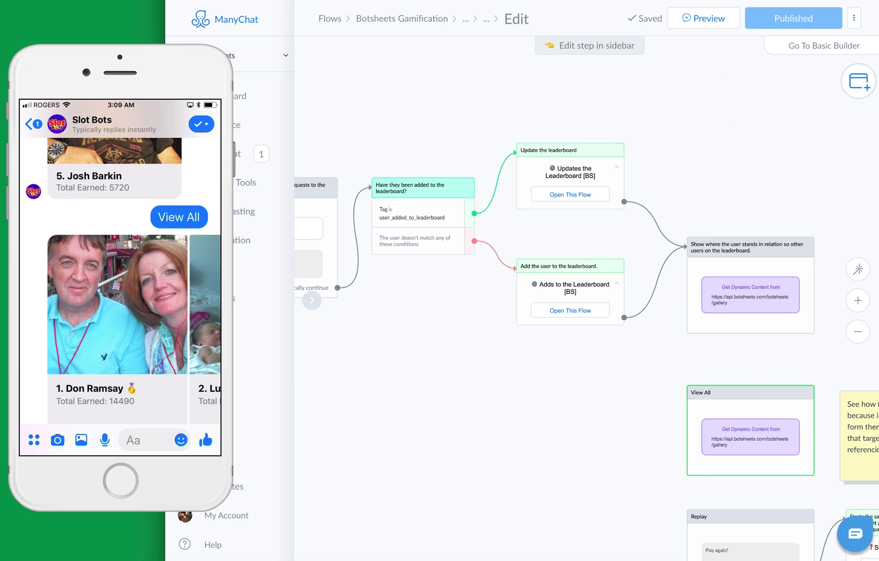
pyautogui.moveTo(659, 286); pyautogui.dragTo(785, 308)
pyautogui.moveTo(584, 331); pyautogui.dragTo(791, 287)
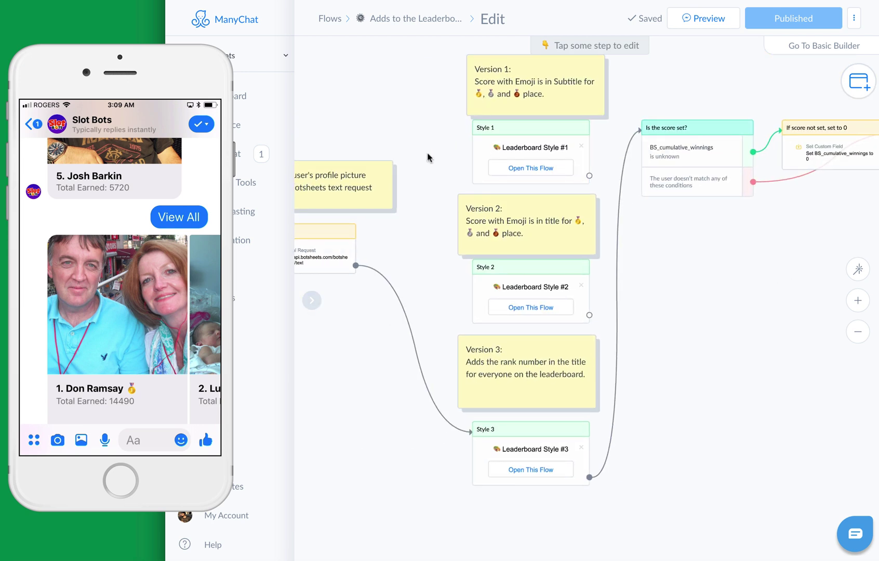
pyautogui.moveTo(364, 84); pyautogui.dragTo(513, 103)
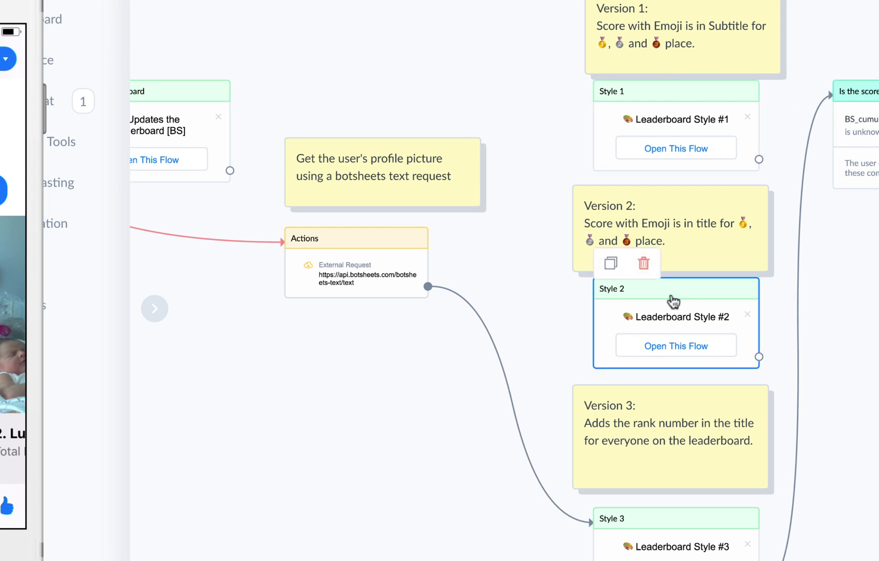
pyautogui.moveTo(664, 540)
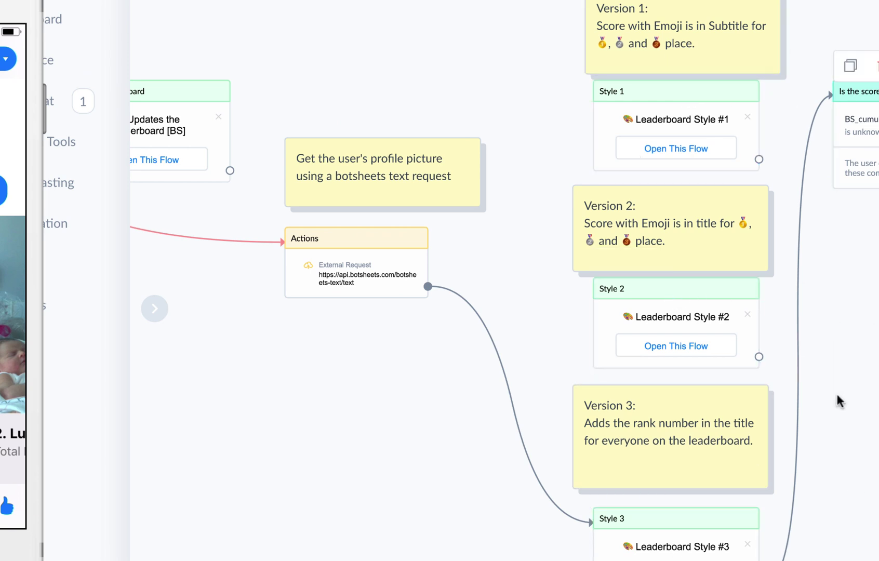
pyautogui.moveTo(506, 397)
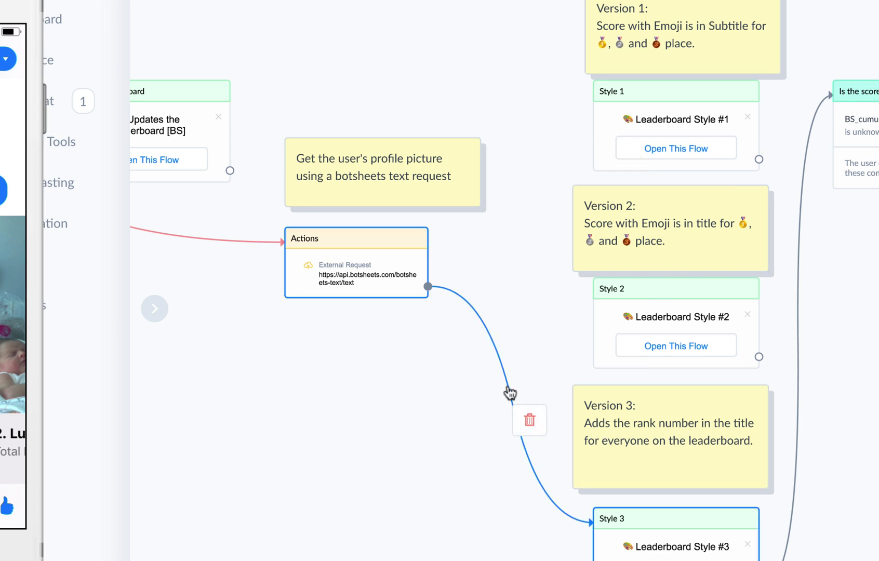
pyautogui.scroll(-2, 624, 53)
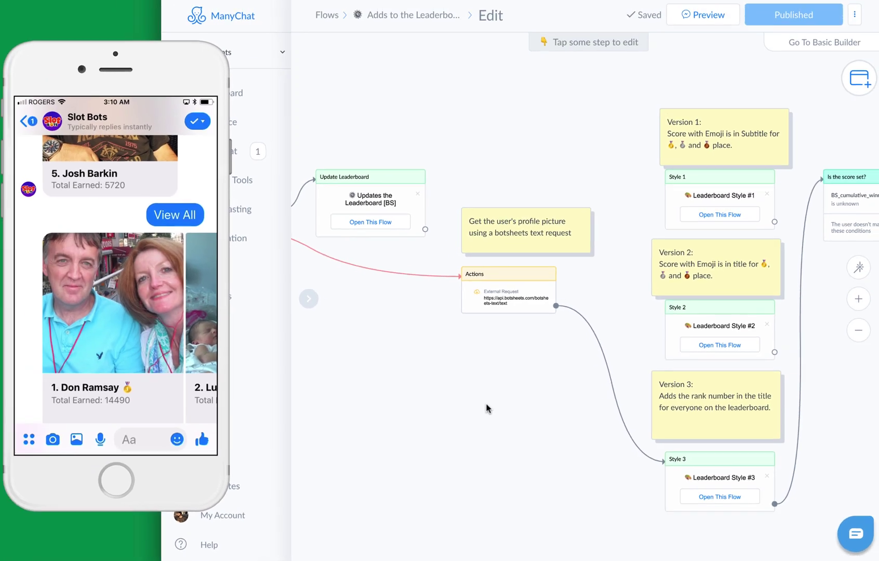
pyautogui.scroll(-2, 486, 408)
pyautogui.moveTo(443, 413); pyautogui.dragTo(618, 426)
pyautogui.moveTo(431, 412); pyautogui.dragTo(576, 414)
pyautogui.moveTo(367, 412); pyautogui.dragTo(571, 418)
pyautogui.moveTo(676, 386); pyautogui.dragTo(598, 381)
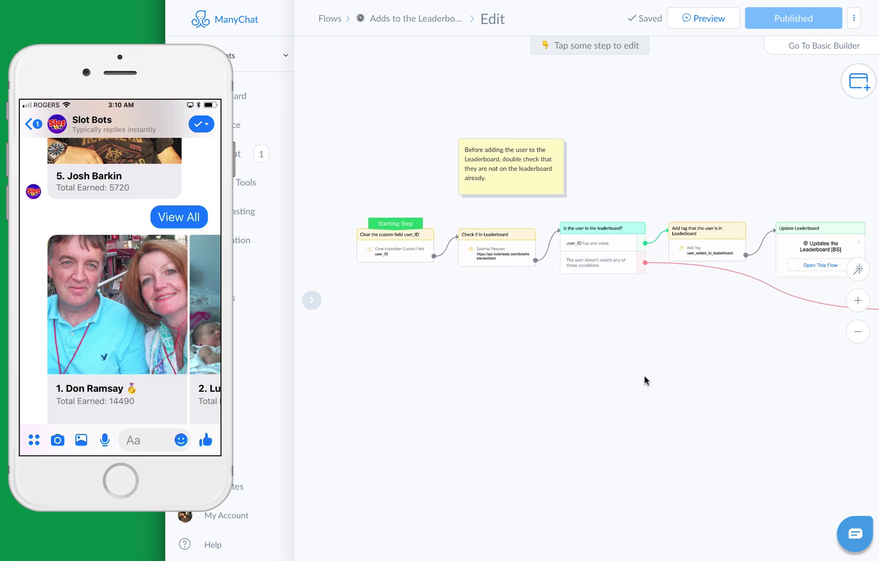
pyautogui.moveTo(699, 379); pyautogui.dragTo(614, 365)
pyautogui.click(475, 228)
pyautogui.click(498, 295)
pyautogui.scroll(1, 609, 338)
pyautogui.moveTo(599, 334); pyautogui.dragTo(524, 362)
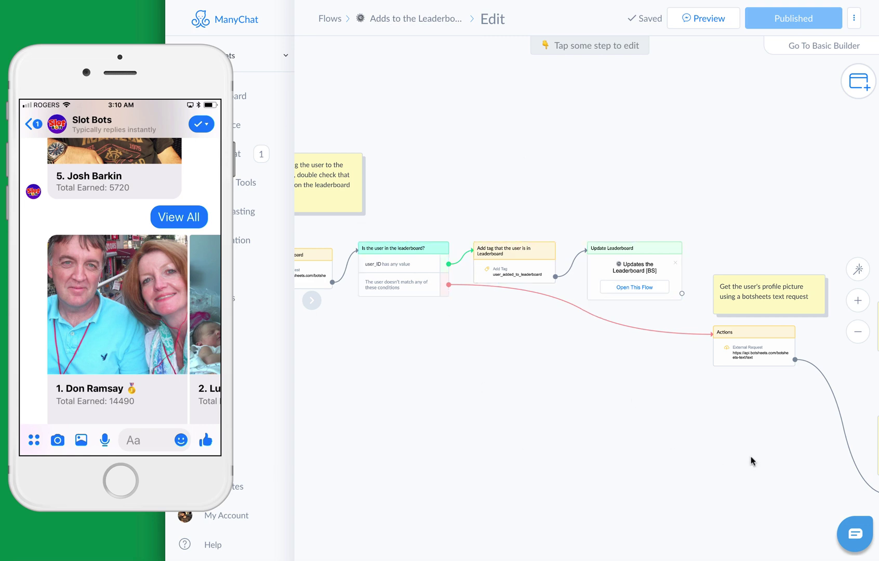
pyautogui.moveTo(770, 452); pyautogui.dragTo(484, 436)
pyautogui.scroll(2, 484, 437)
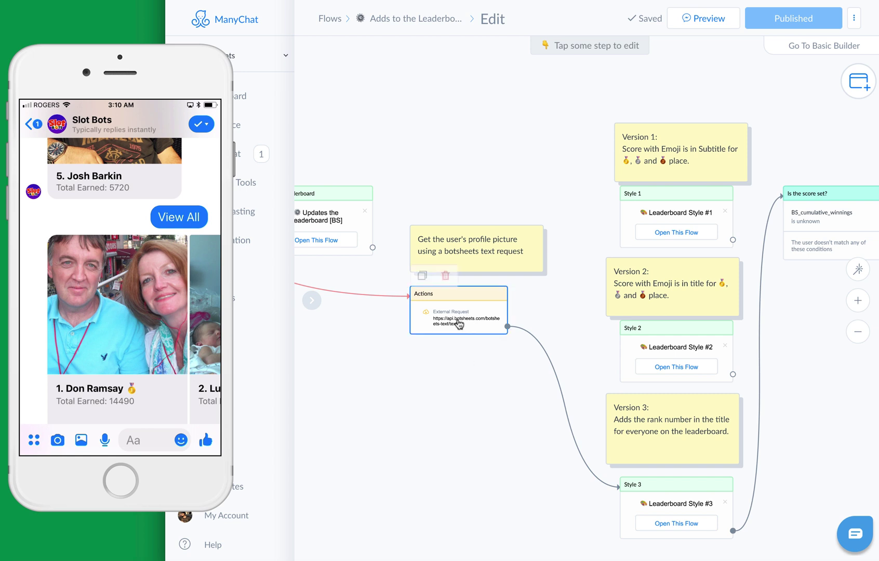
pyautogui.moveTo(814, 389); pyautogui.dragTo(589, 349)
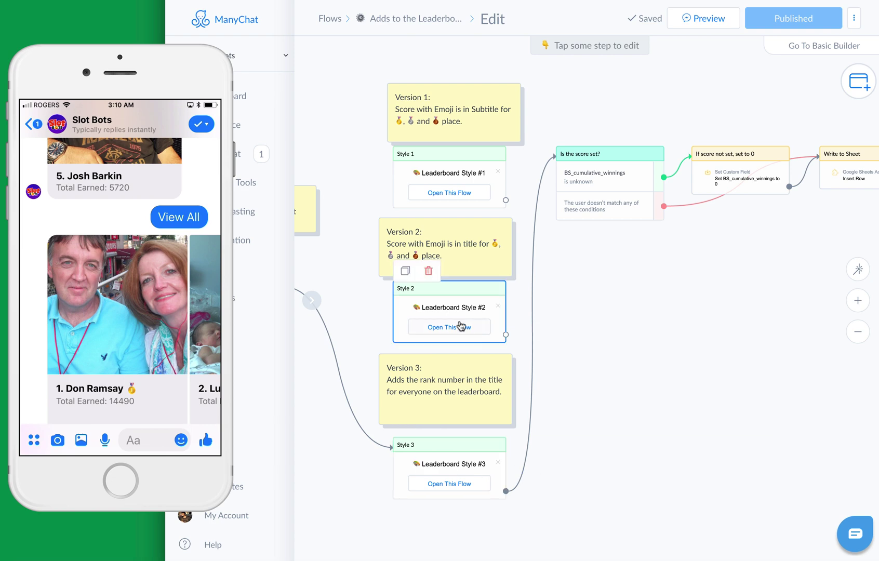
pyautogui.moveTo(739, 341); pyautogui.dragTo(518, 351)
pyautogui.moveTo(686, 273); pyautogui.dragTo(655, 364)
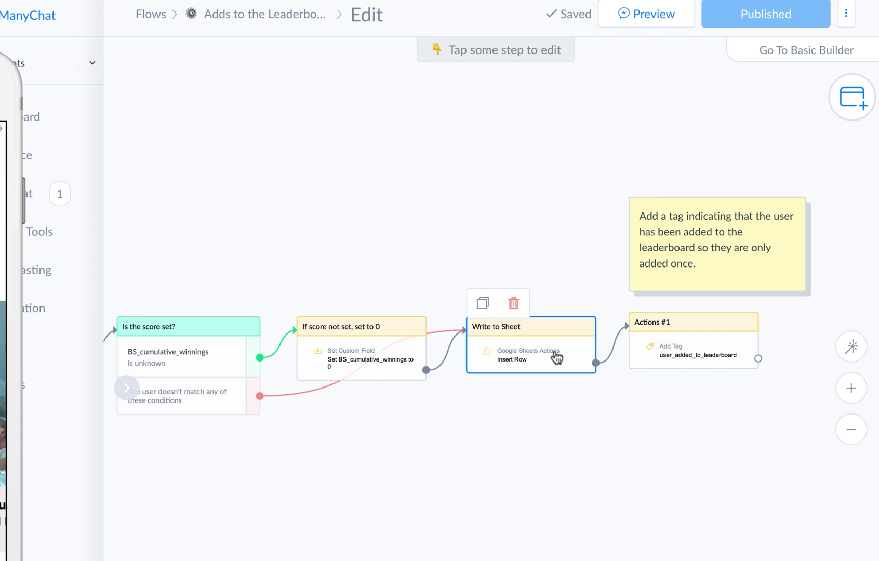
# - Review the Write to Sheet Insert Row mapping against the C1 title and D1 subtitle headers, then cancel
pyautogui.click(556, 358)
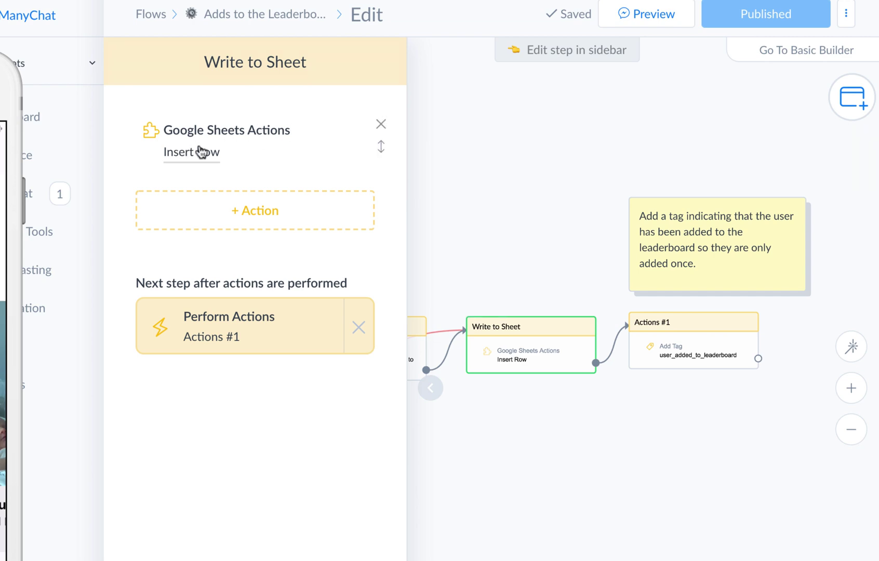
pyautogui.click(251, 145)
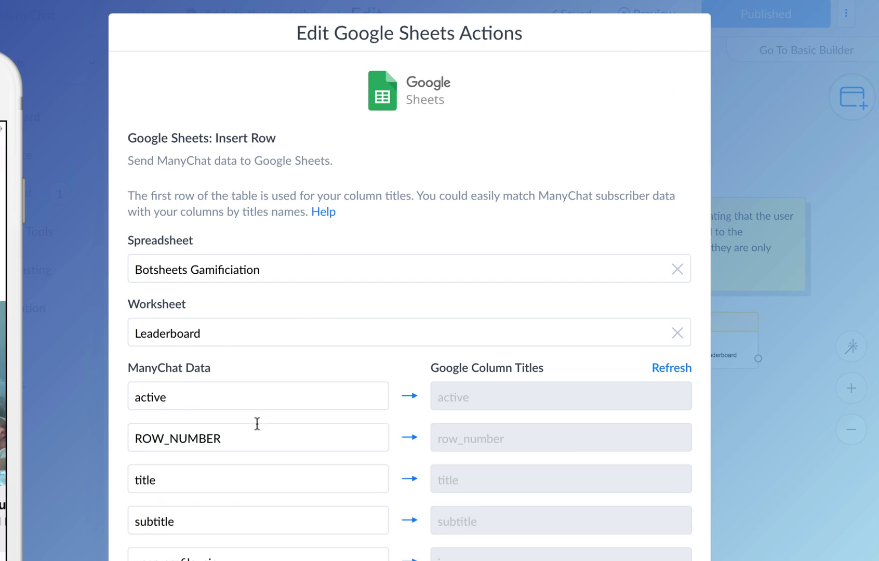
pyautogui.scroll(-5, 259, 517)
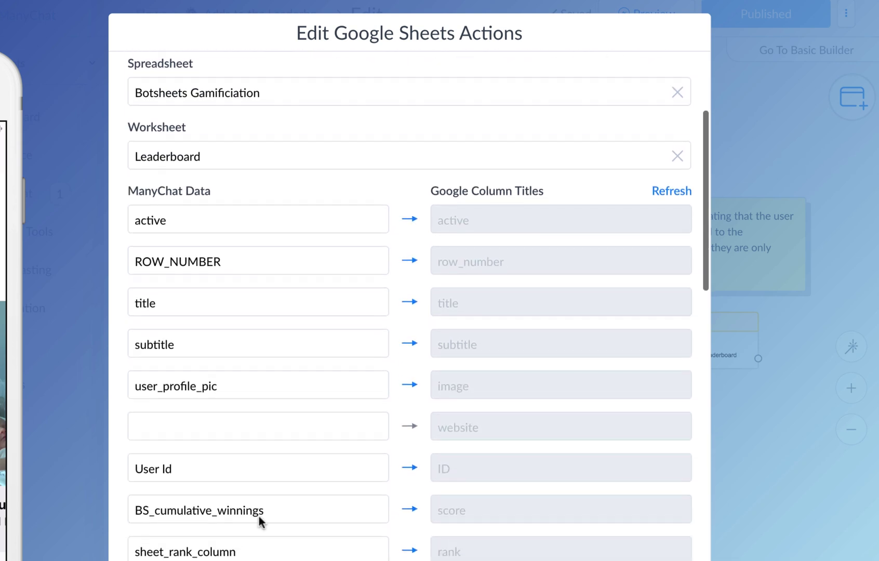
pyautogui.scroll(-1, 259, 516)
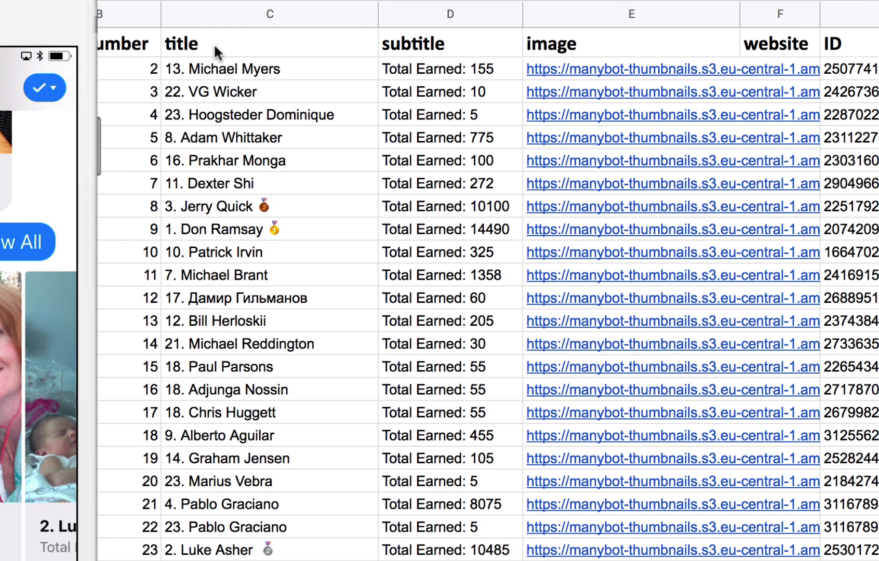
pyautogui.click(214, 43)
pyautogui.click(443, 39)
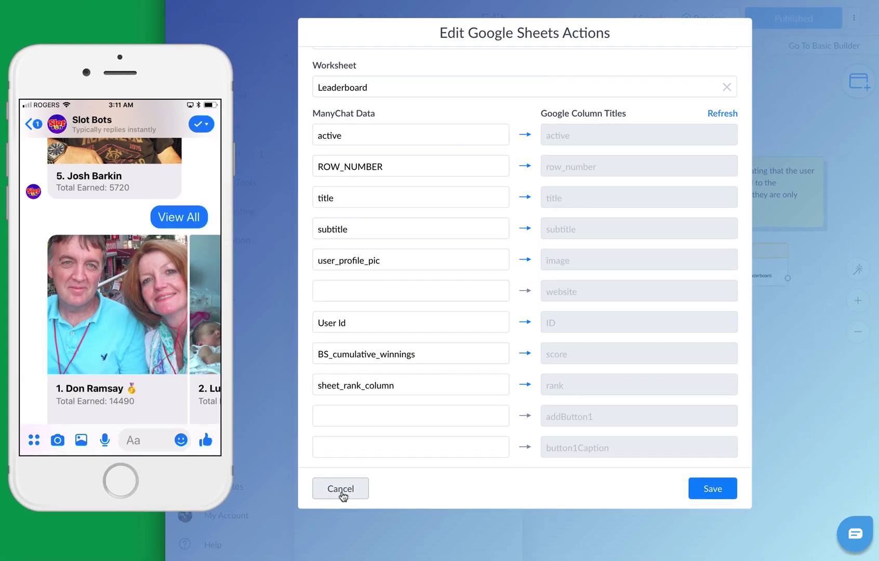
pyautogui.click(343, 492)
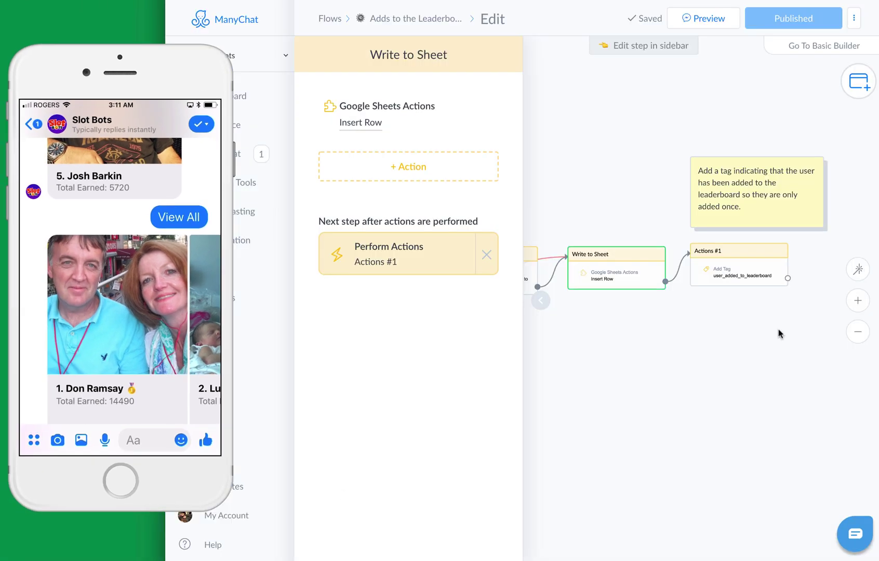
# - Preview the Updates the Leaderboard flow's Update Row action, then close it and the Actions settings
pyautogui.click(621, 314)
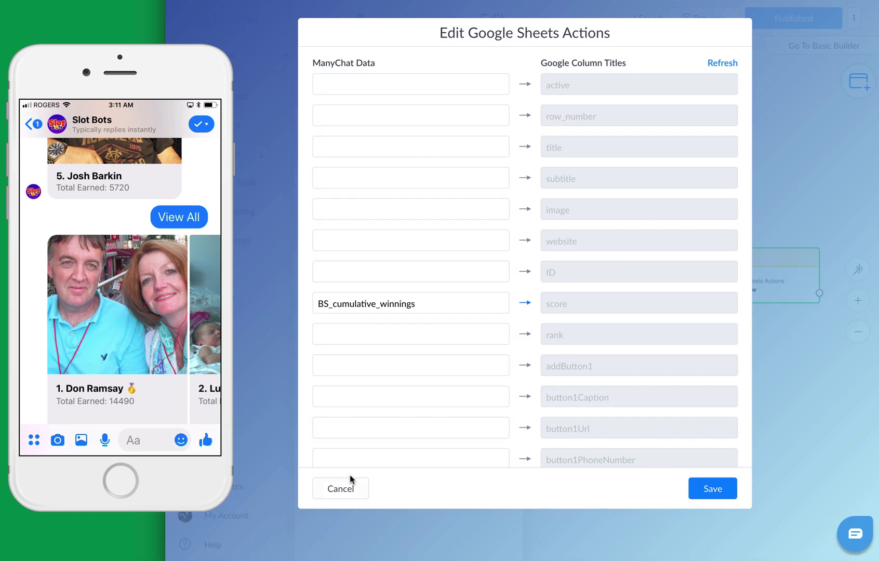
pyautogui.scroll(8, 506, 179)
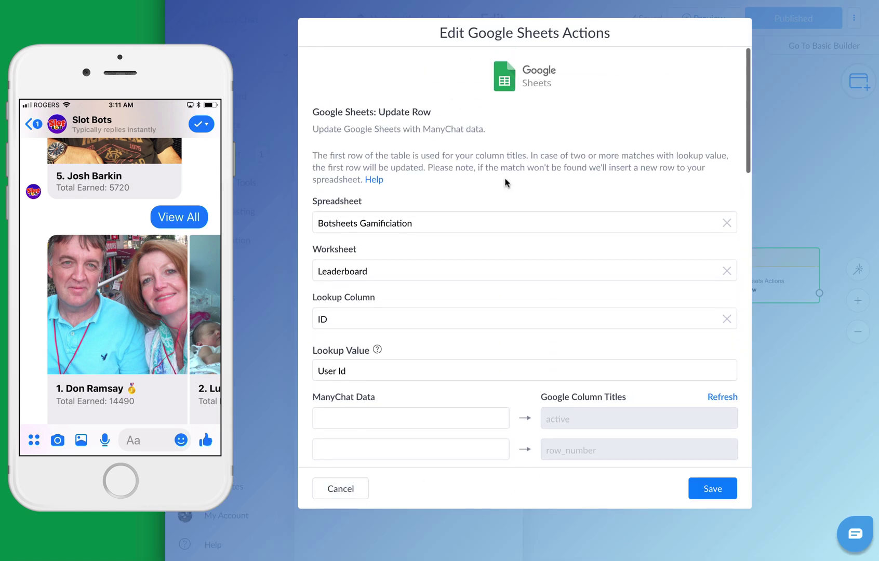
pyautogui.click(351, 492)
pyautogui.click(691, 408)
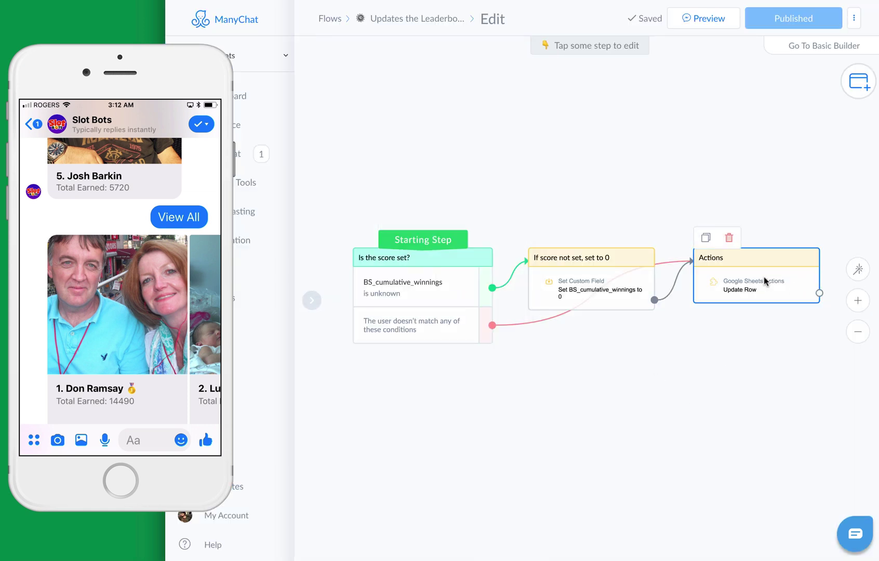
# - Inspect the Update Row mapping: ID matched to User Id, BS_cumulative_winnings written to score
pyautogui.click(763, 281)
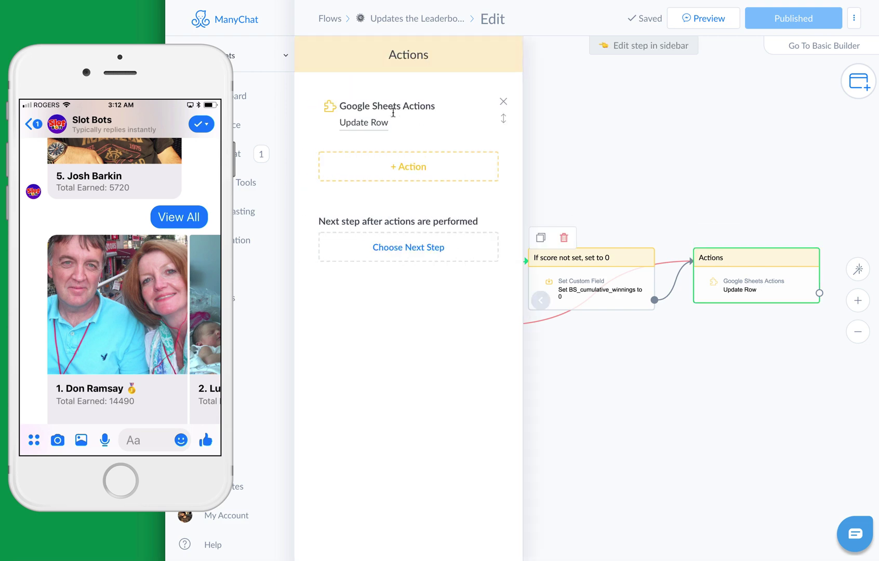
pyautogui.click(393, 113)
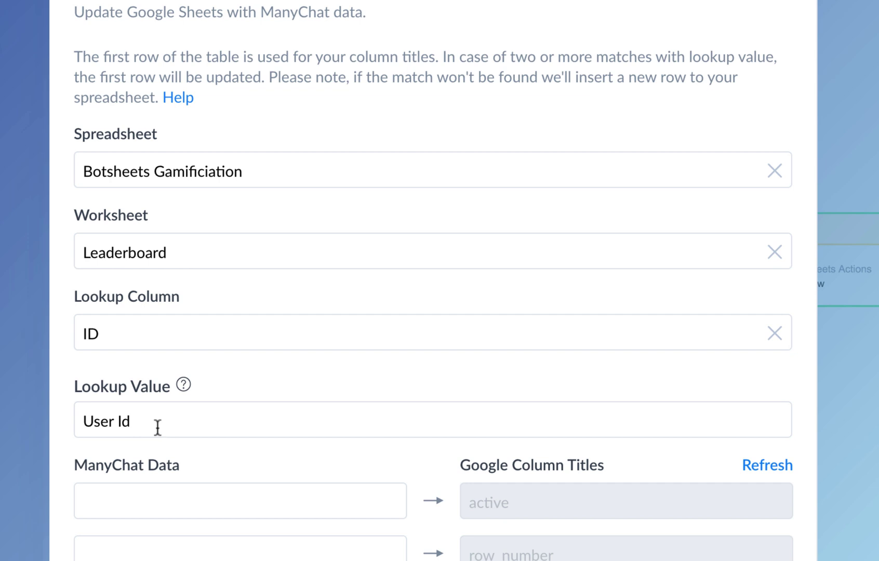
pyautogui.scroll(-2, 158, 427)
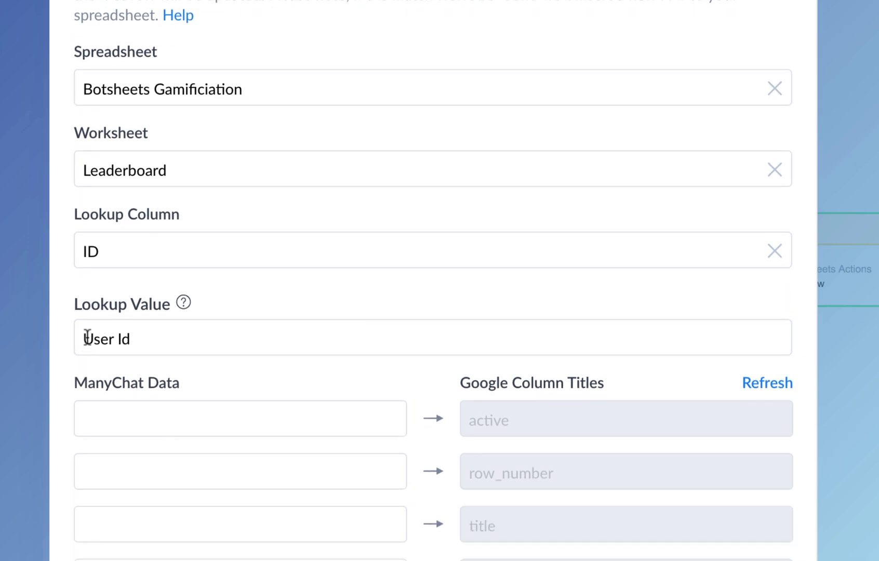
pyautogui.scroll(-10, 437, 289)
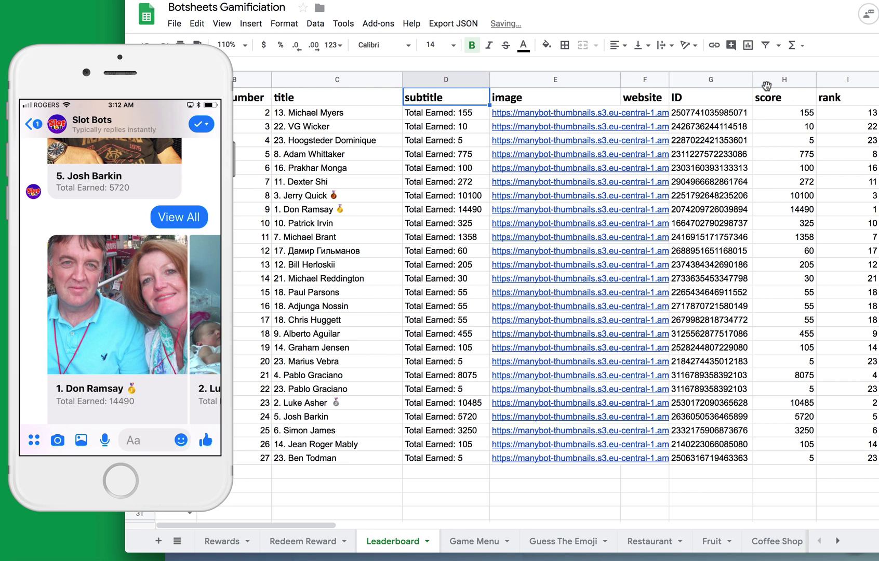
# - Select score column H in the Leaderboard sheet, then cancel the Update Row settings unchanged
pyautogui.click(765, 83)
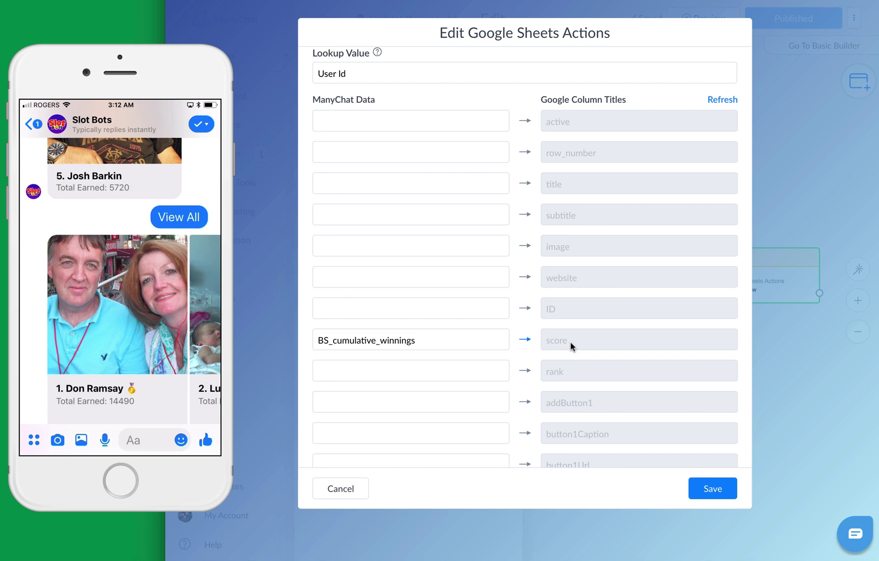
pyautogui.click(337, 491)
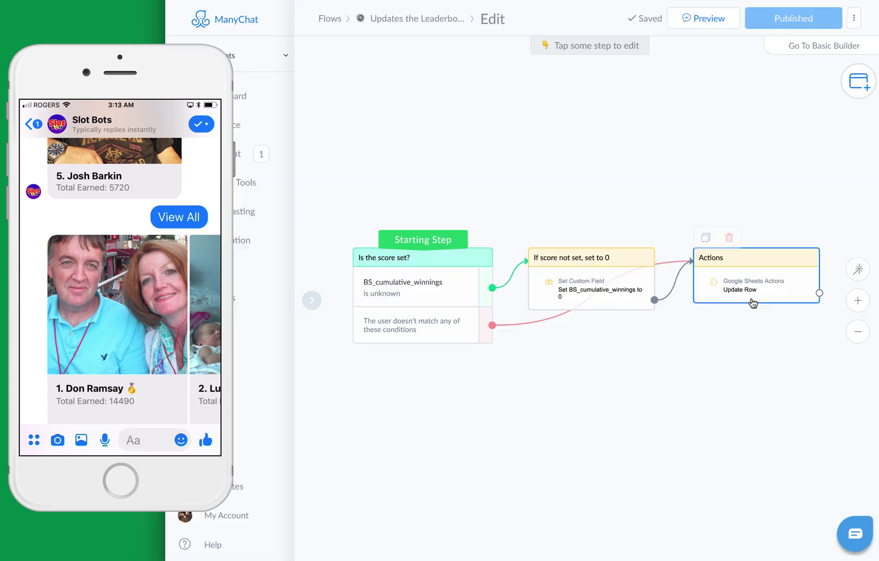